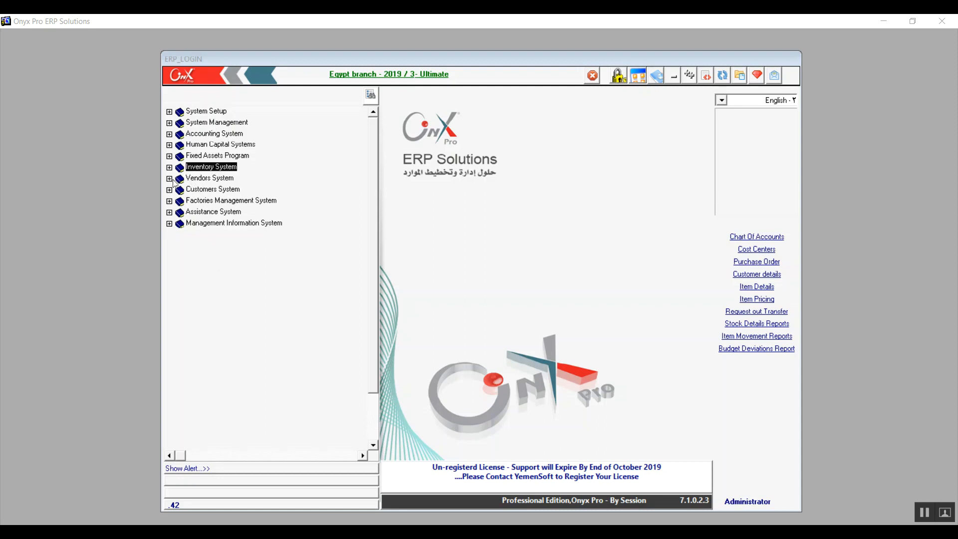
- Open the Contract Details screen from the Transactions of the Accounts Payable System in the Vendors System
click(199, 179)
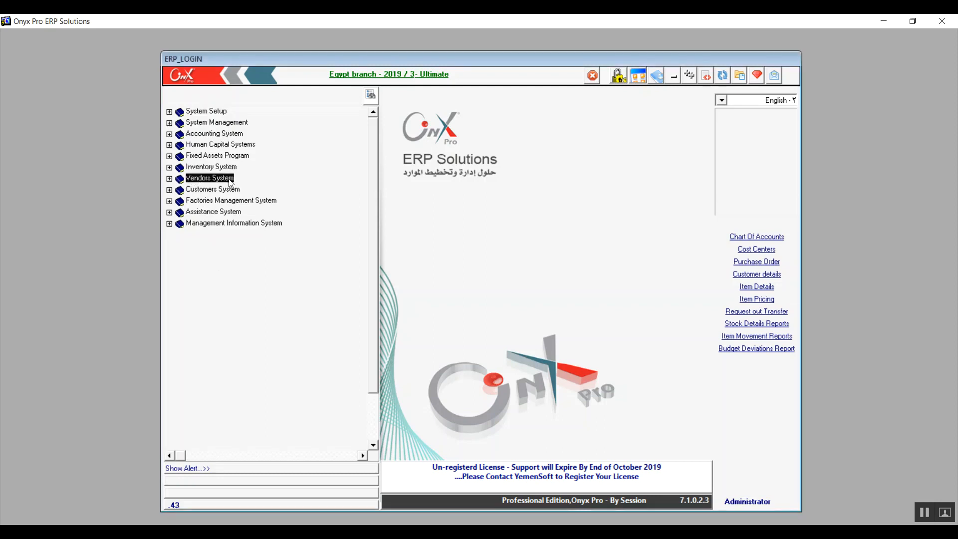
click(168, 180)
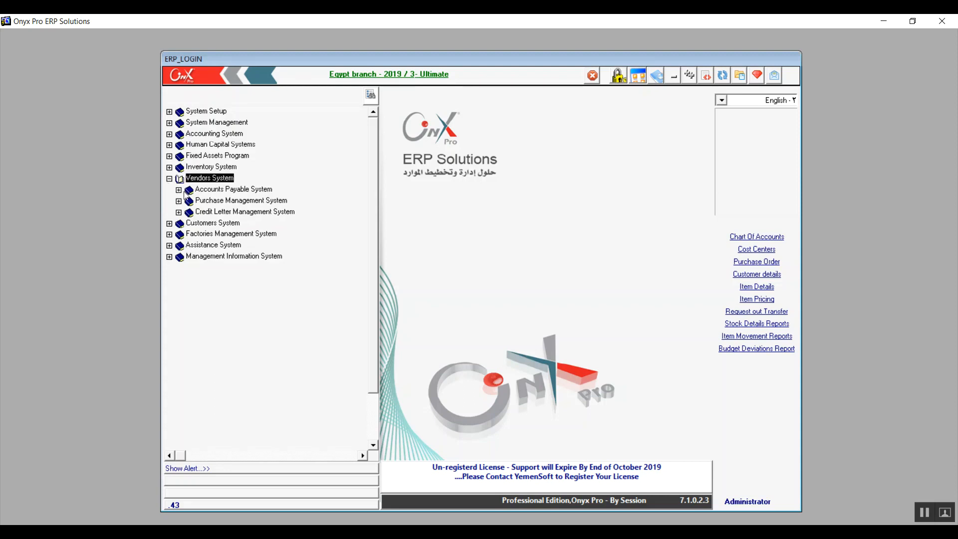
click(203, 191)
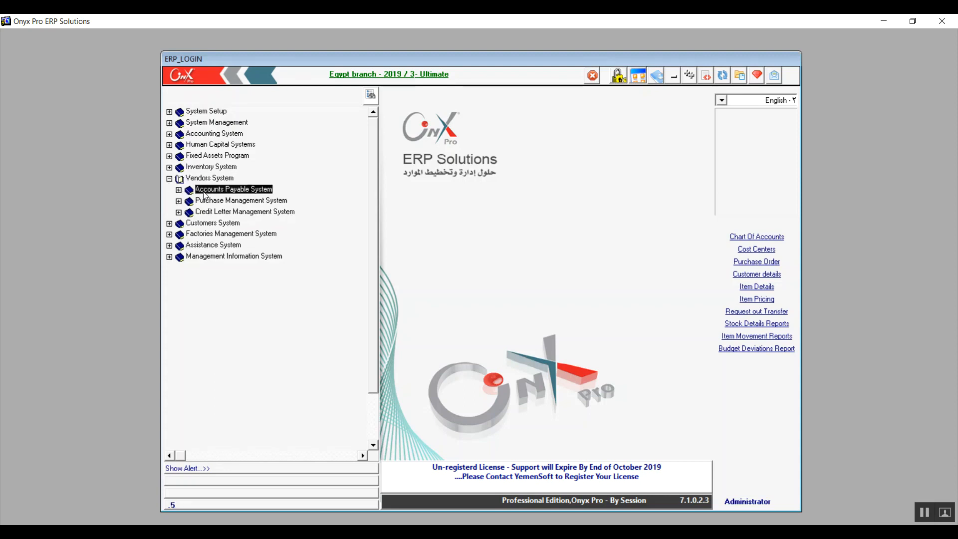
click(178, 190)
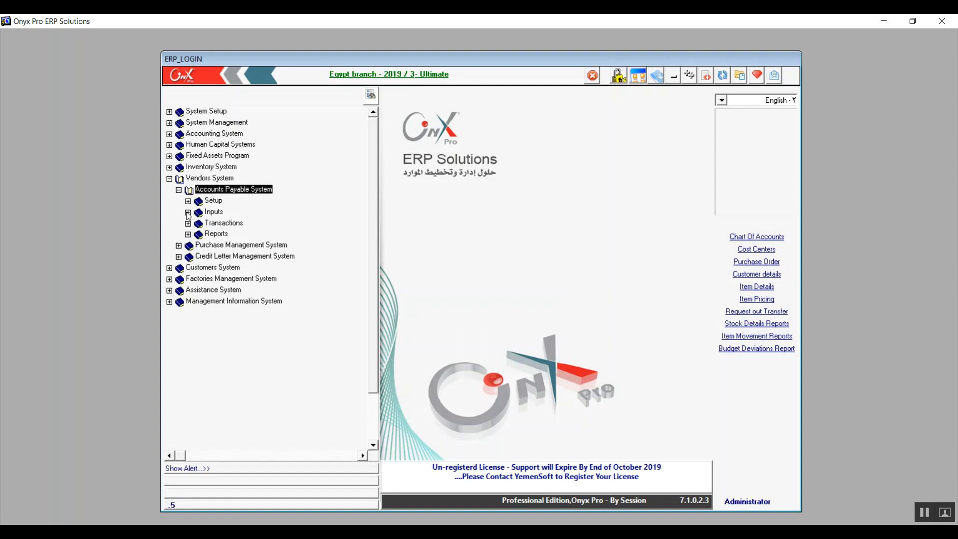
click(215, 224)
click(215, 234)
double_click(213, 224)
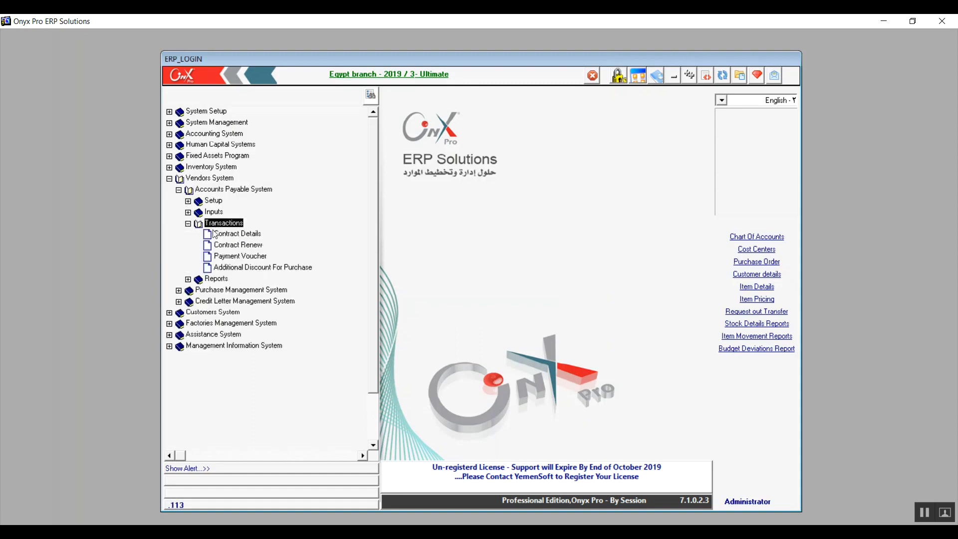
click(217, 234)
double_click(217, 235)
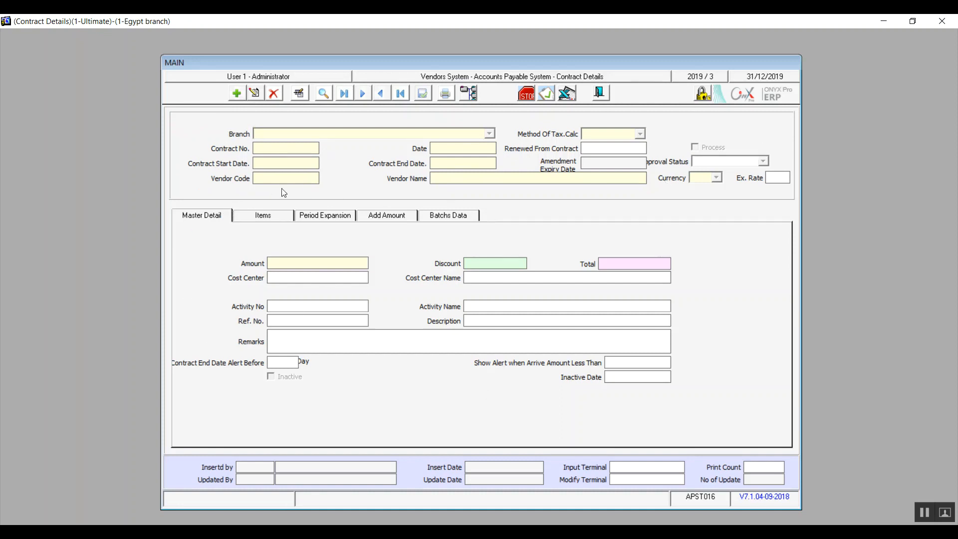
- Start a new vendor contract record and choose 1-Egypt branch as its branch
click(236, 93)
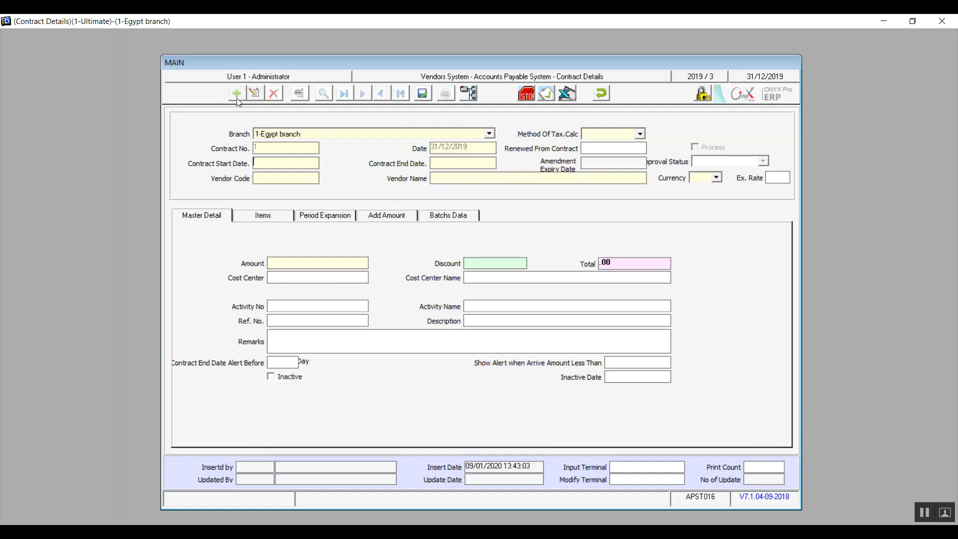
click(489, 134)
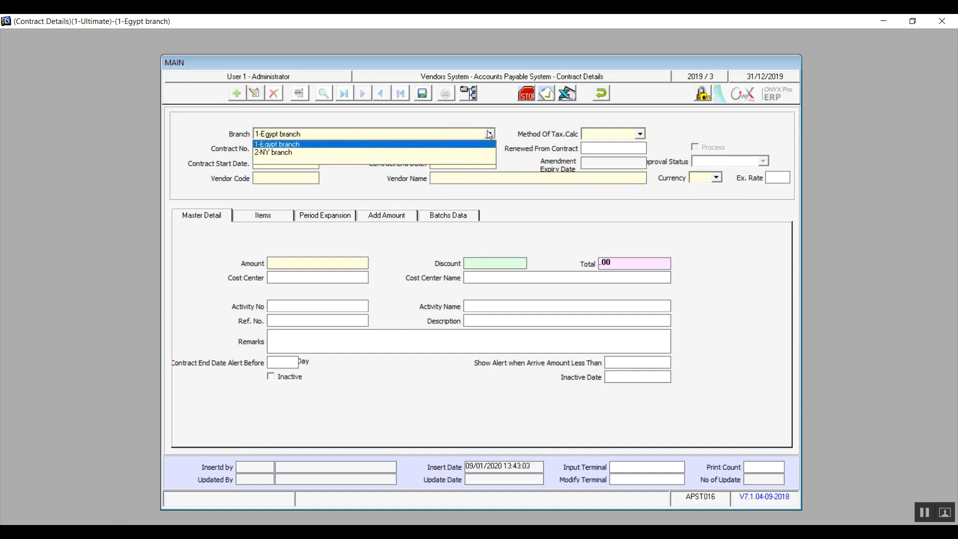
click(437, 144)
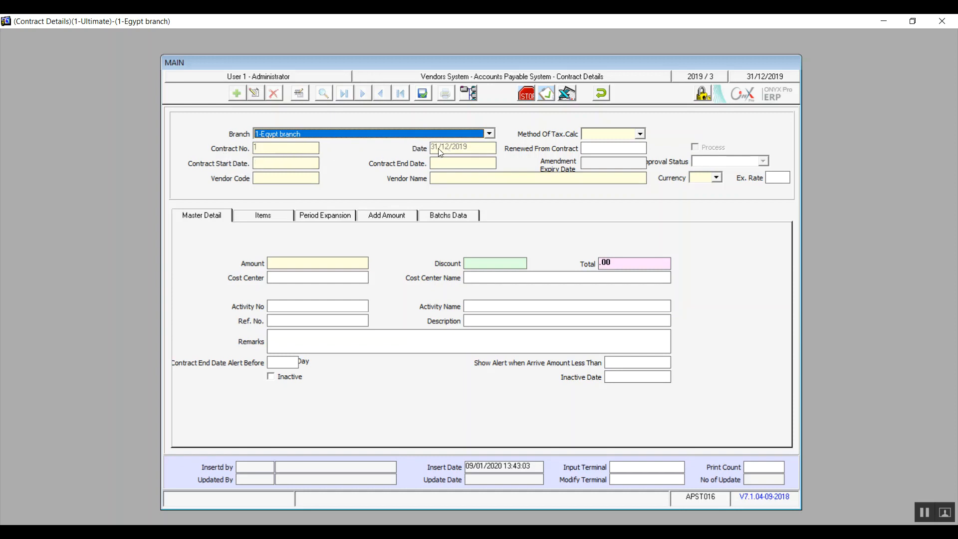
- Set the contract start date to 01/01/2020 and the contract end date to 30/05/2020
click(282, 162)
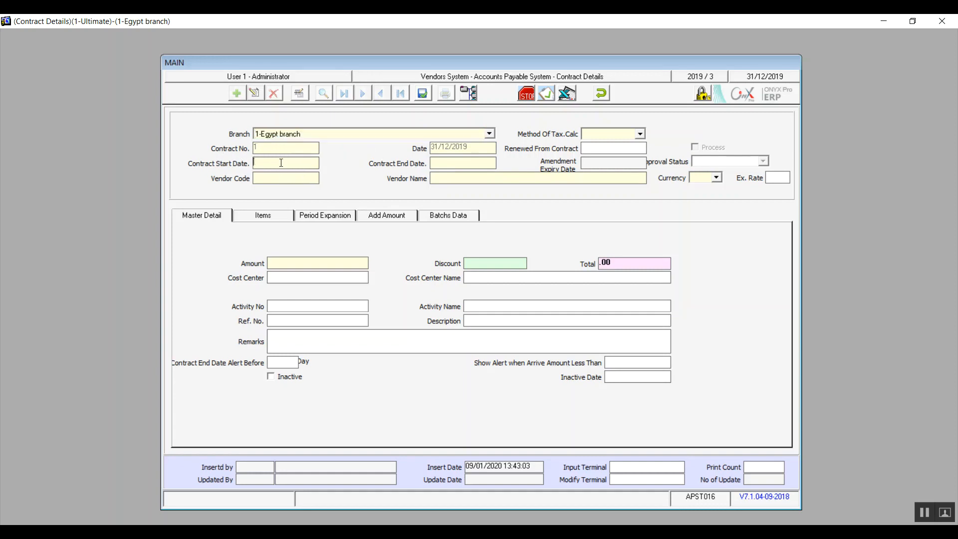
text(1/1)
text(/201)
text(20)
click(444, 164)
text(30/5/20)
key(BackSpace)
text(020)
- Look up the vendor list and assign vendor 1, Good for you, to the contract
click(308, 178)
double_click(307, 180)
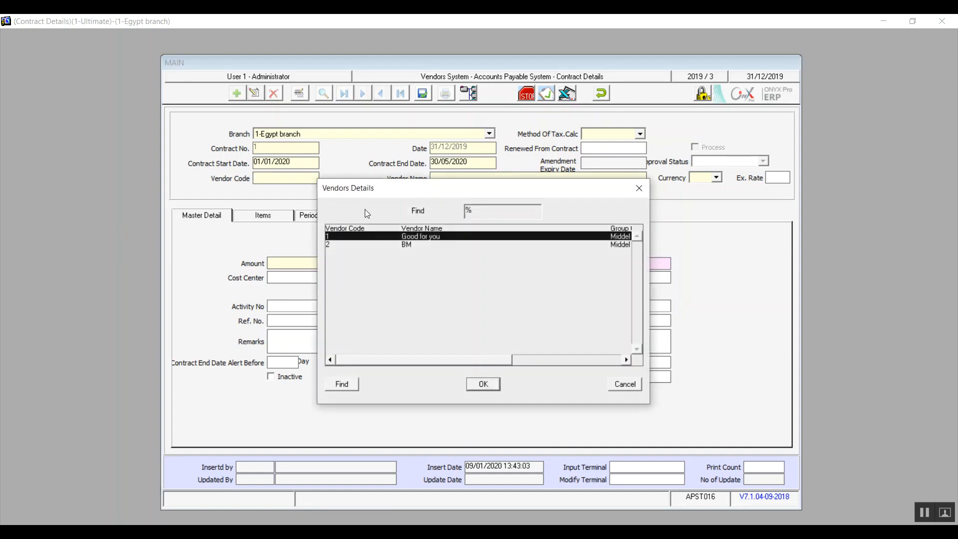
double_click(410, 235)
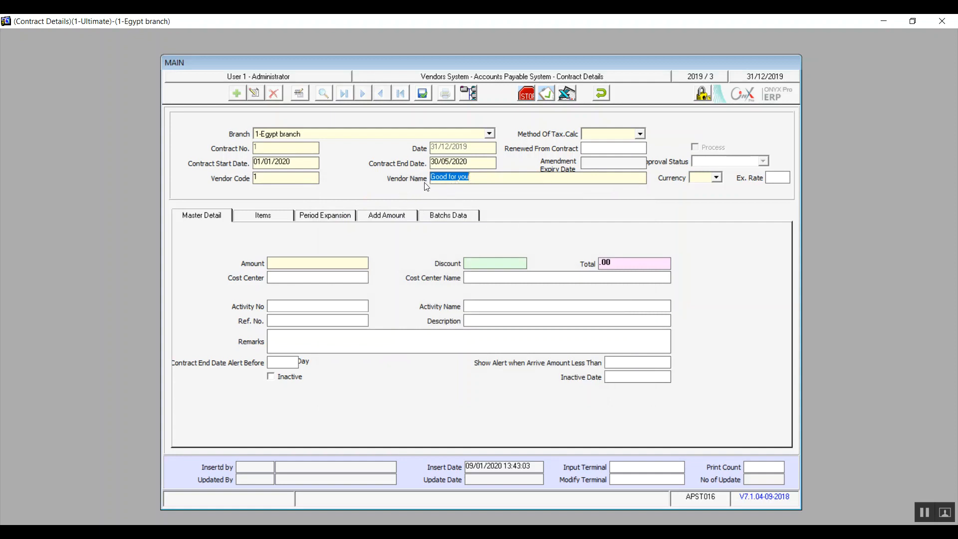
click(483, 180)
- Set the contract currency to 1-EGP and the method of tax calculation to 1-1
click(718, 178)
click(706, 189)
click(639, 133)
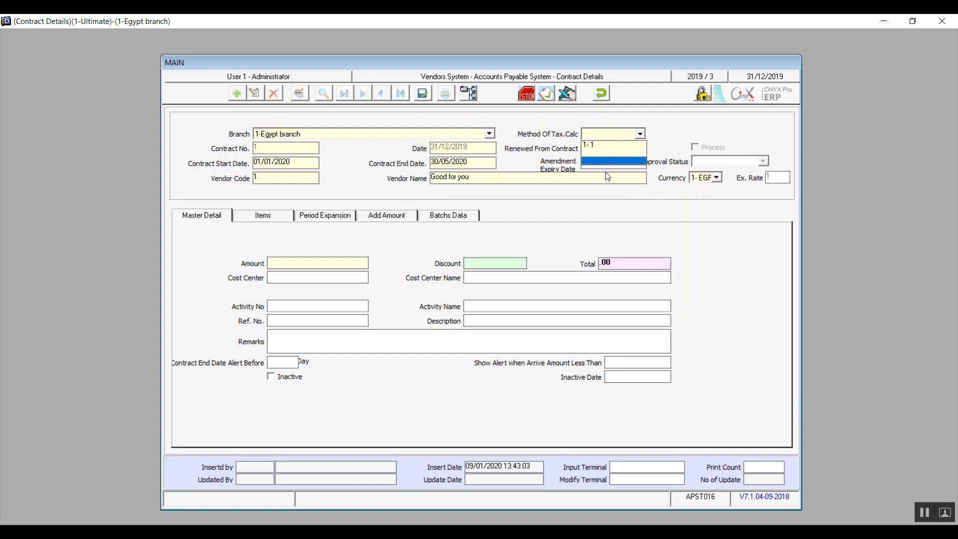
click(592, 145)
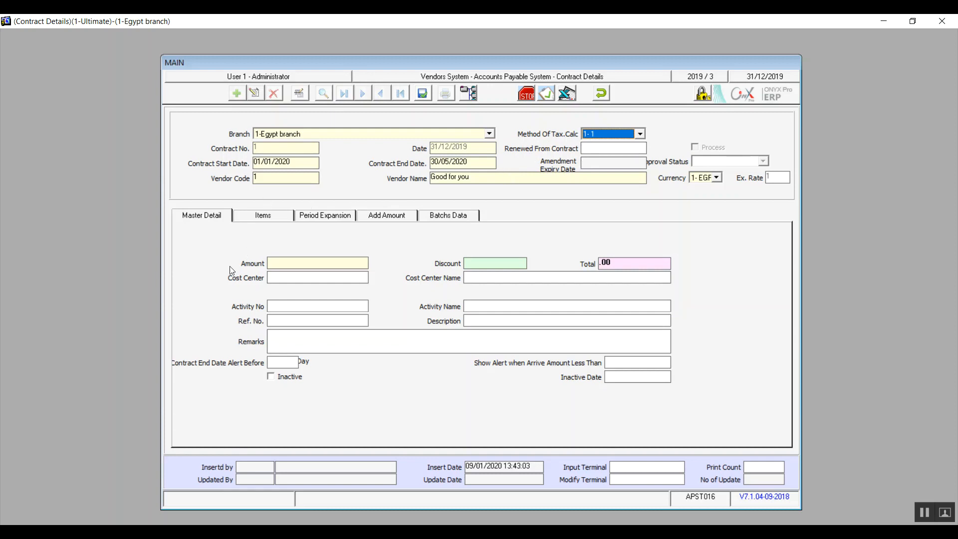
click(258, 220)
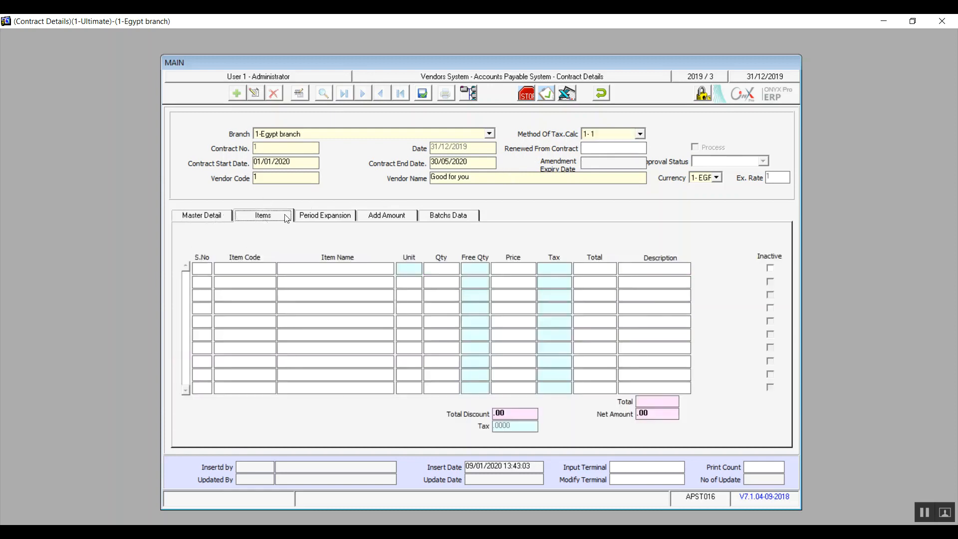
click(310, 215)
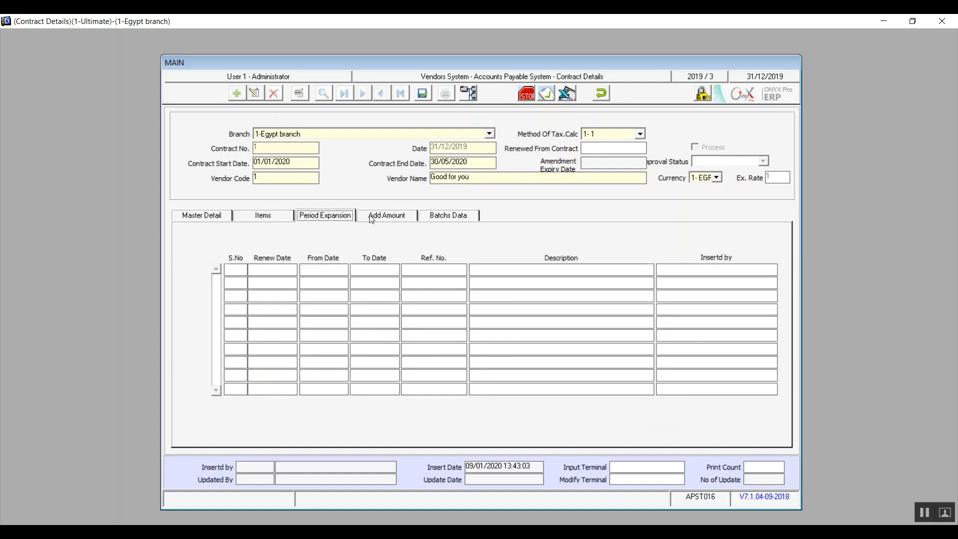
click(374, 218)
click(439, 218)
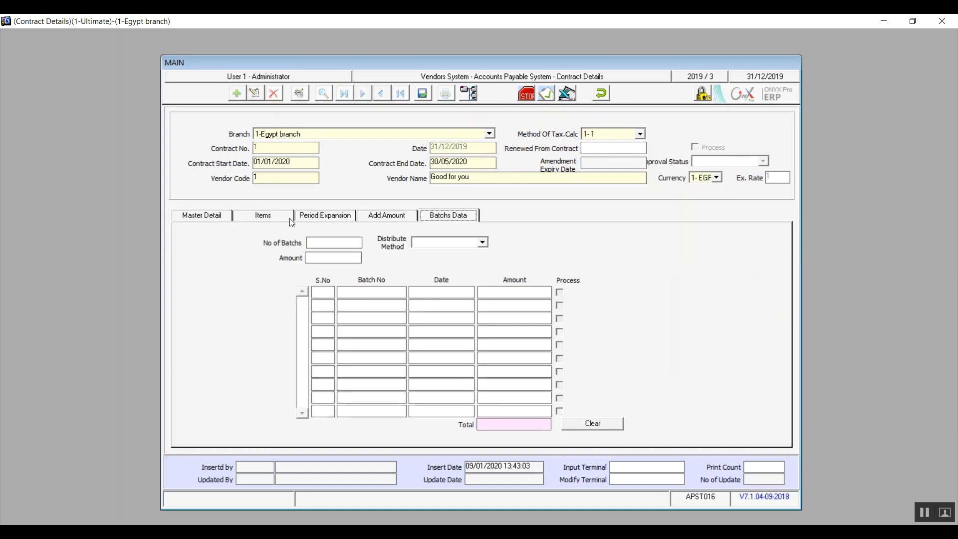
- Enter a contract amount of 10000 and a discount of 100 in the master details
click(212, 221)
click(279, 265)
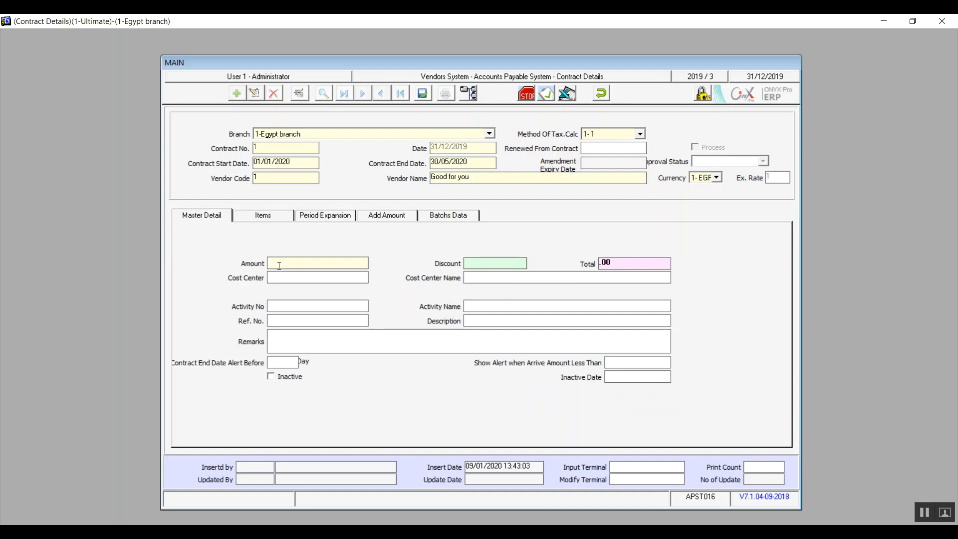
text(5)
key(BackSpace)
text(10000)
click(473, 265)
text(100)
- Try to assign cost center 1 to the contract
click(350, 279)
text(1)
key(Tab)
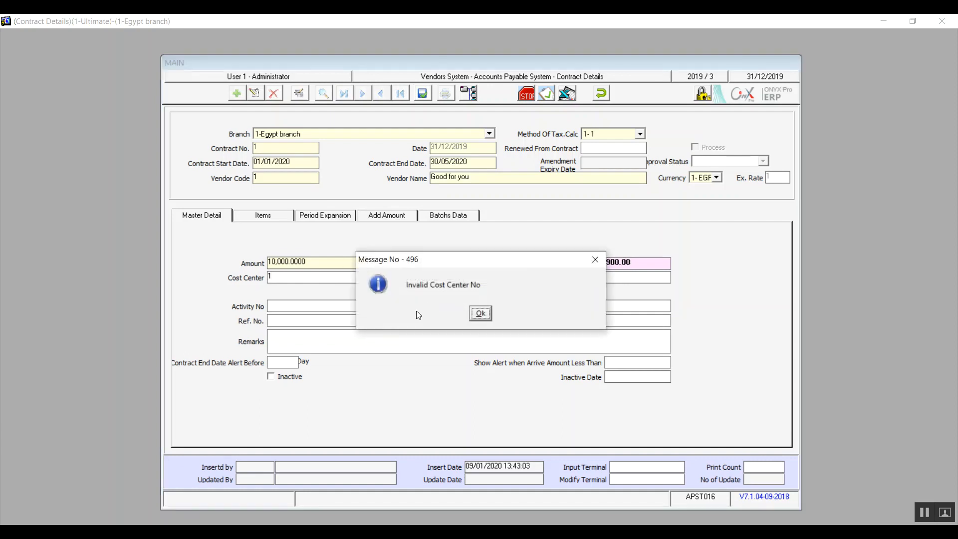
click(480, 314)
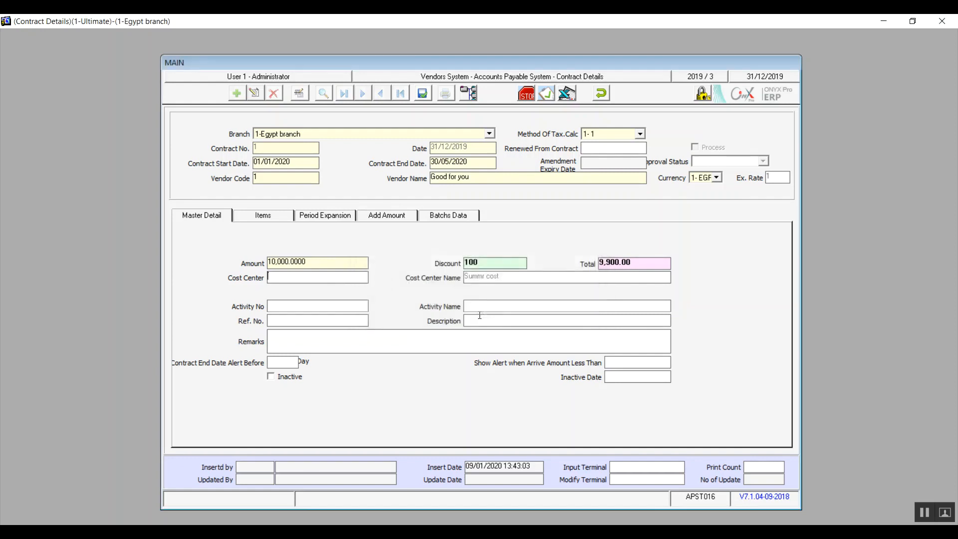
- Assign cost center 2 (summr 1) from the cost centers list and enter reference number 213
key(F9)
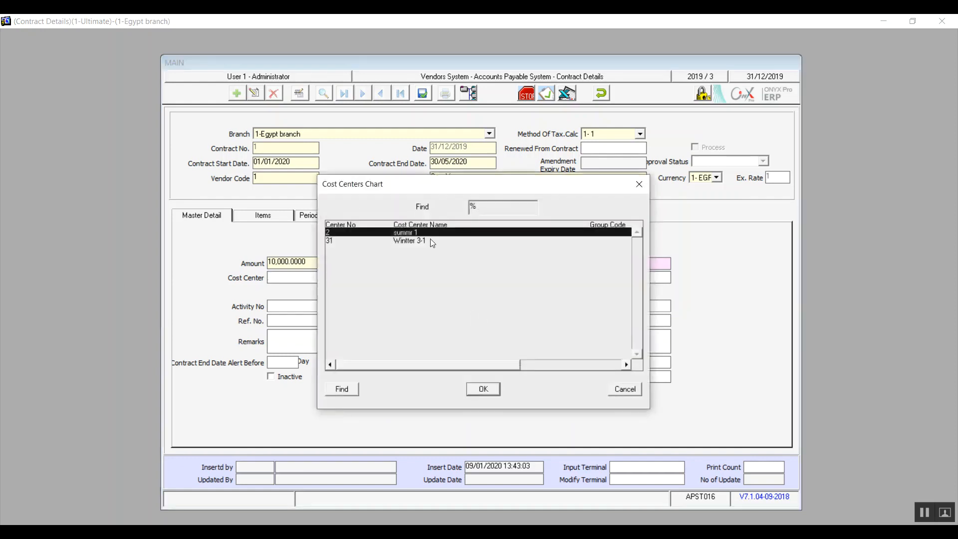
key(Return)
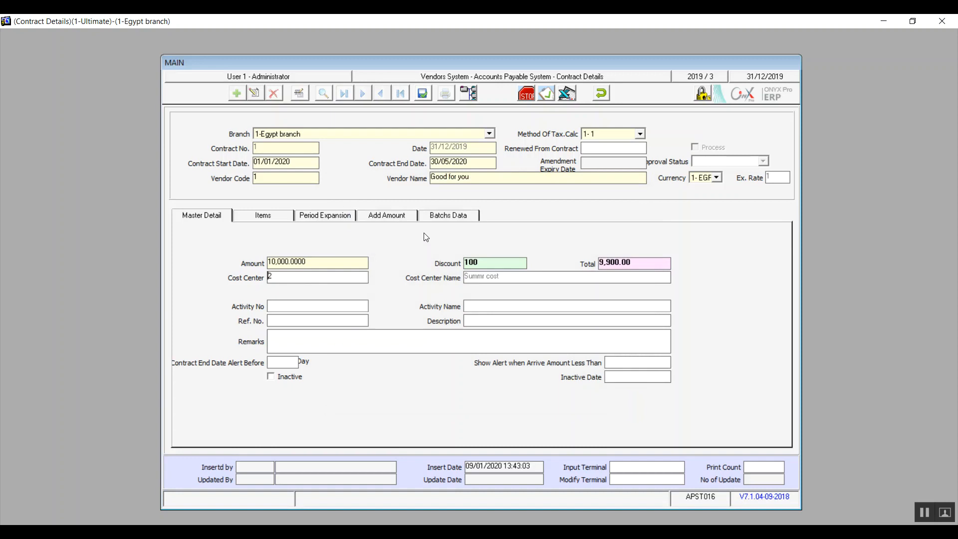
click(314, 307)
click(289, 322)
text(213)
- Set the contract end date alert to 60 days before expiry
click(480, 323)
text(30)
key(BackSpace)
key(BackSpace)
text(60)
- Change the contract amount to 1000 and set the alert for an amount less than 100
double_click(320, 265)
text(1000)
click(619, 363)
text(100)
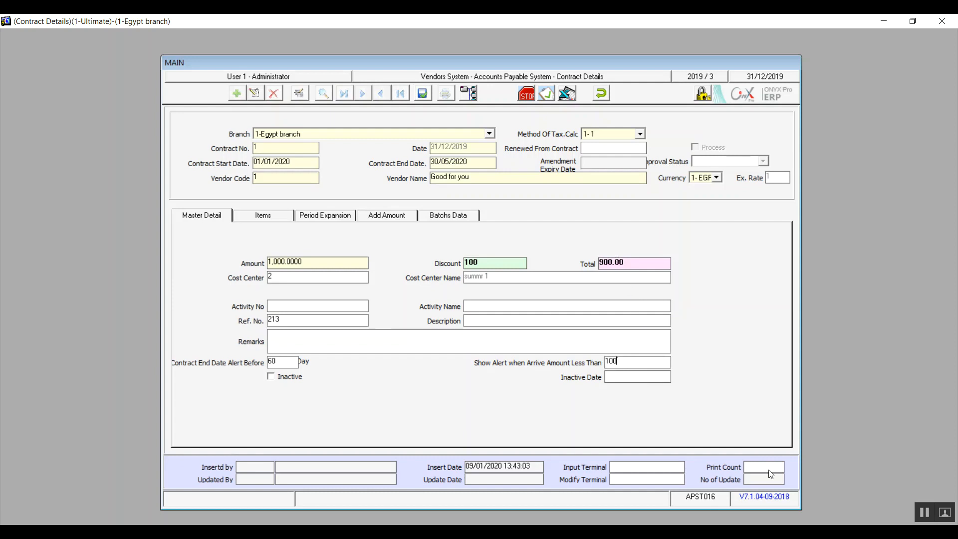
click(926, 517)
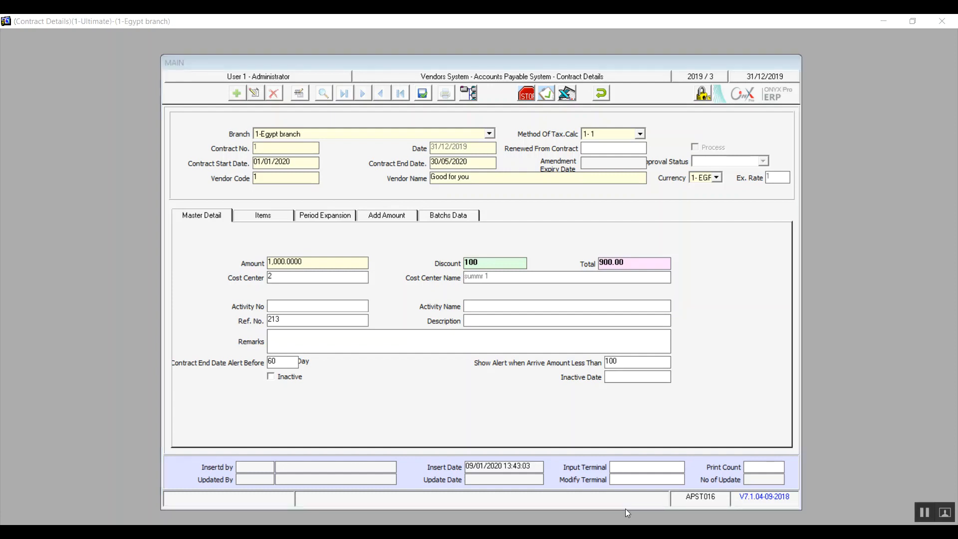
- Switch the contract's Inactive option on and back off
click(280, 382)
click(281, 383)
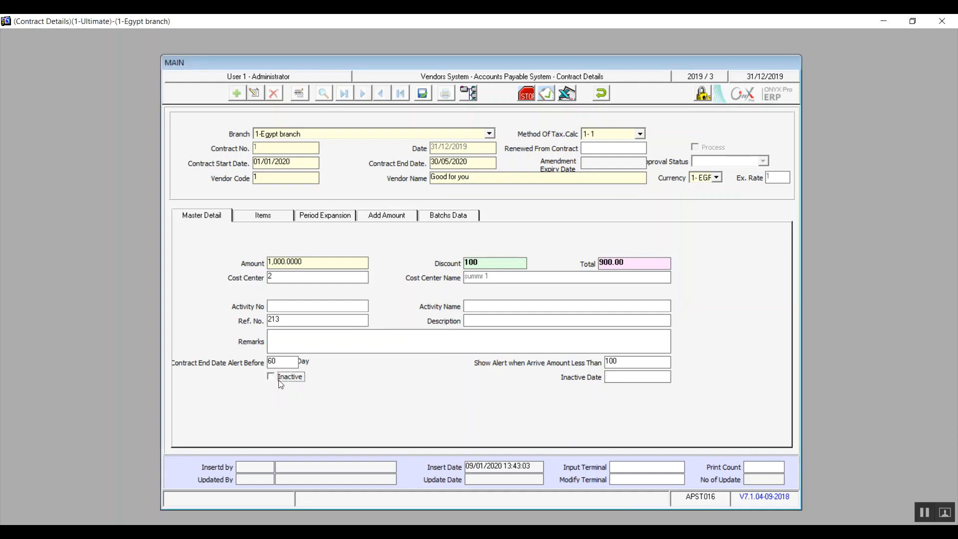
click(280, 383)
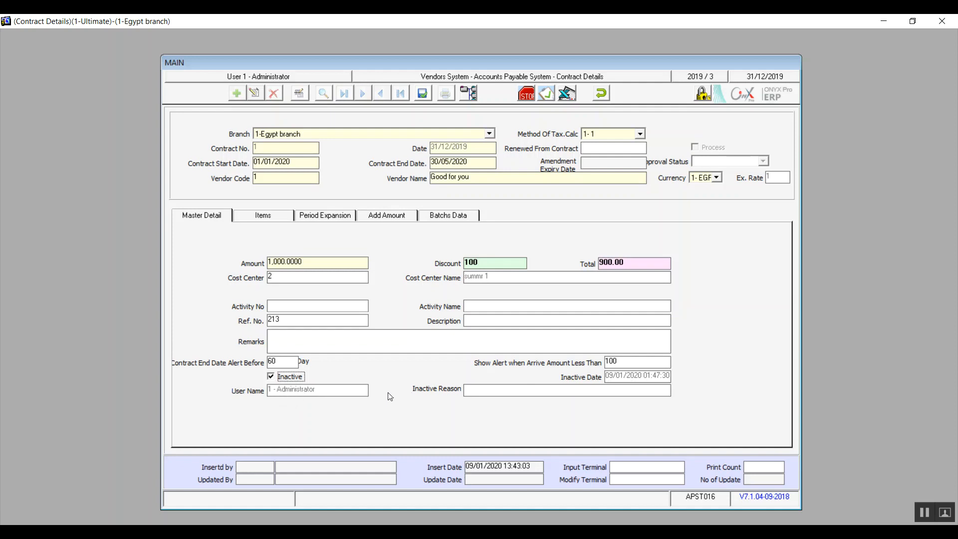
click(290, 376)
- Add item 1, Silk, from the item list to the first line of the contract's items
click(269, 217)
click(248, 267)
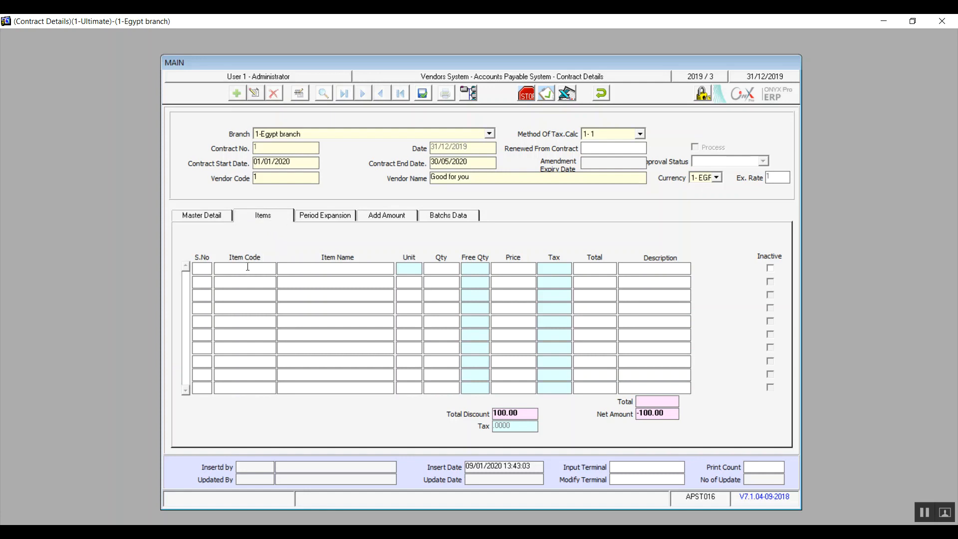
key(F9)
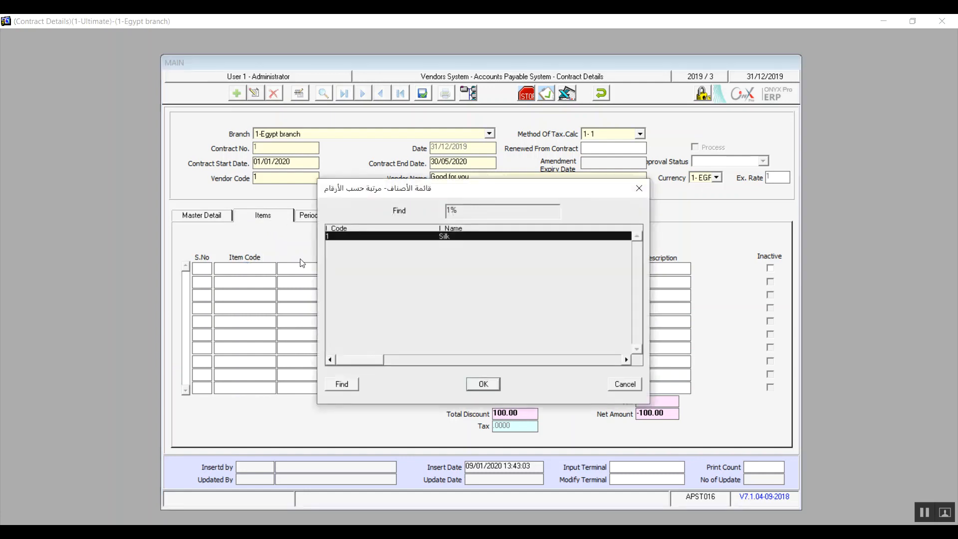
double_click(399, 237)
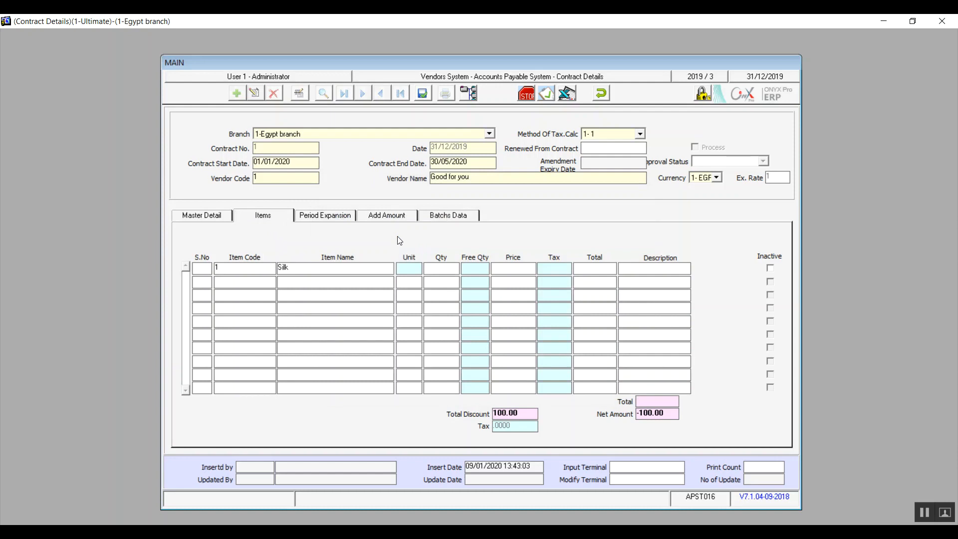
key(Return)
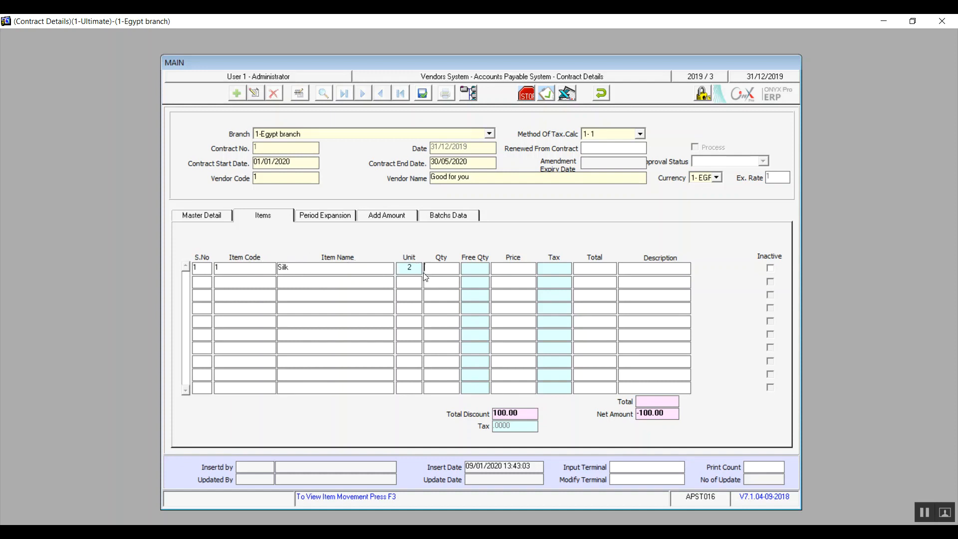
- Enter a quantity of 10, a free quantity of 1 and a price of 100 for the Silk item
text(10)
text(1)
click(502, 267)
text(100)
key(Tab)
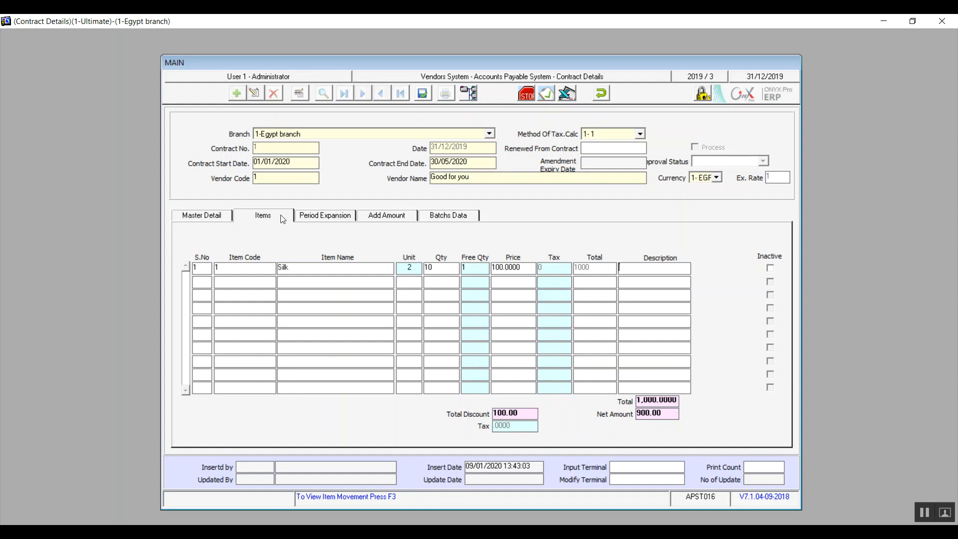
click(771, 268)
click(337, 219)
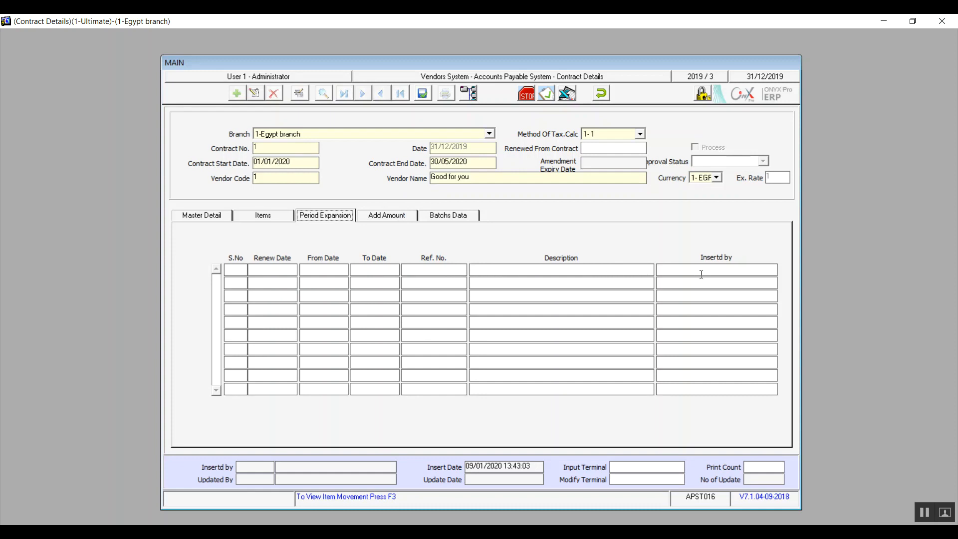
click(397, 220)
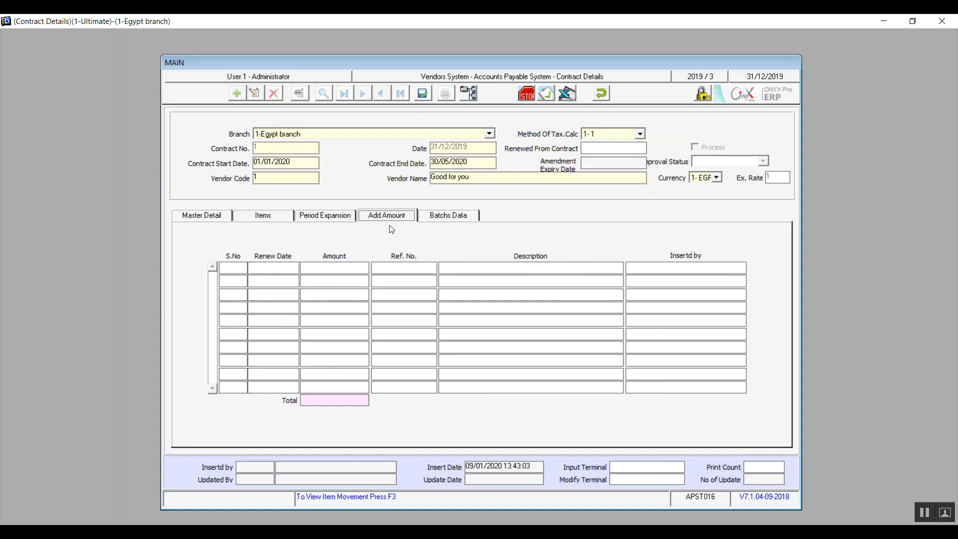
click(324, 217)
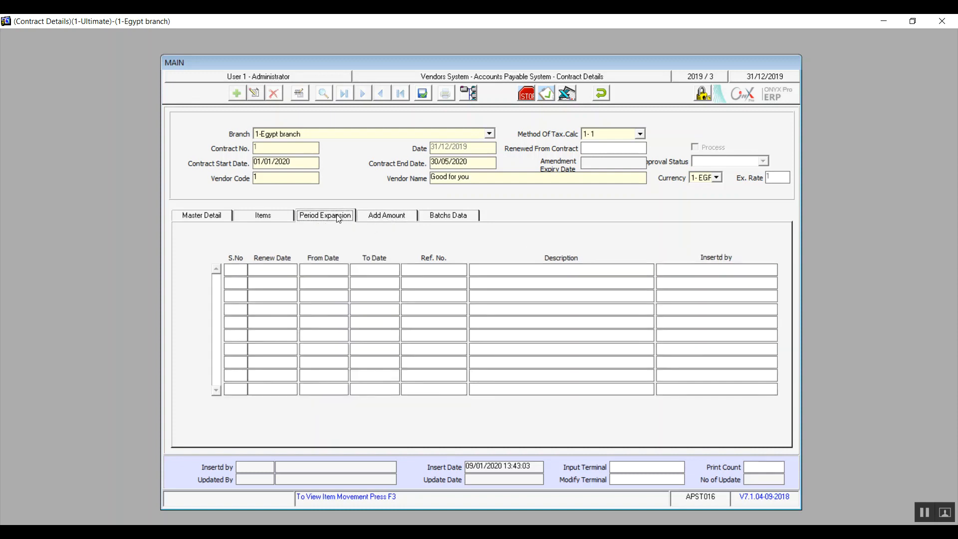
click(388, 218)
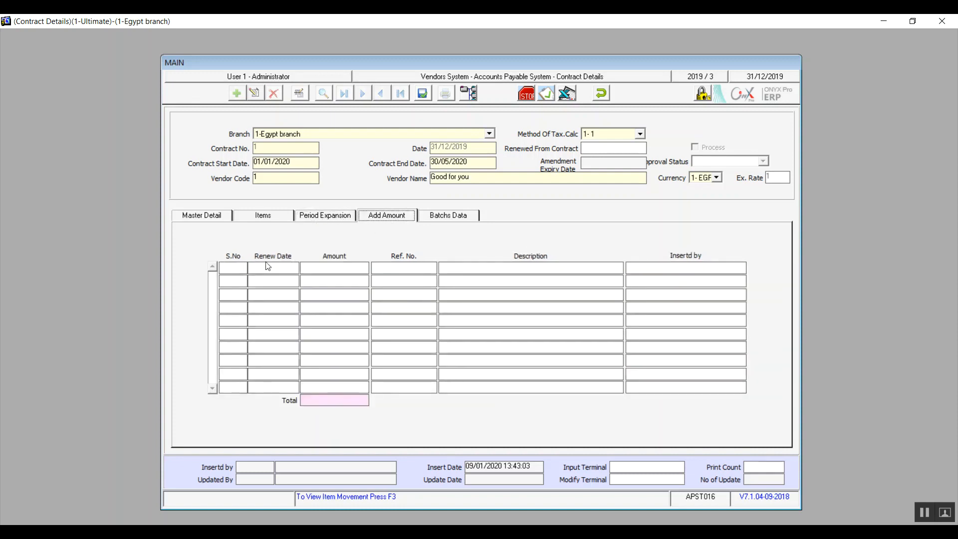
- In the contract's batch data, set the number of batches to 5 and the distribution method to Monthly
click(459, 222)
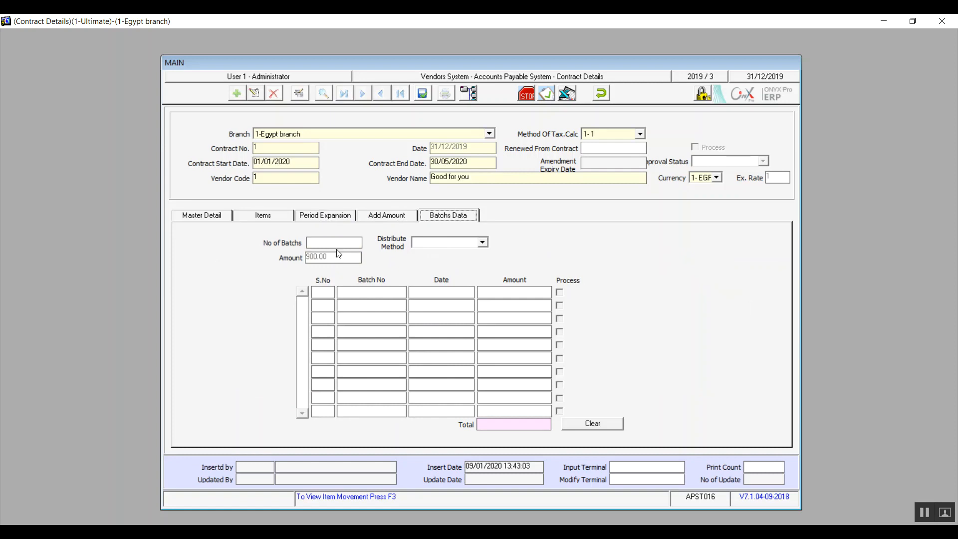
click(922, 513)
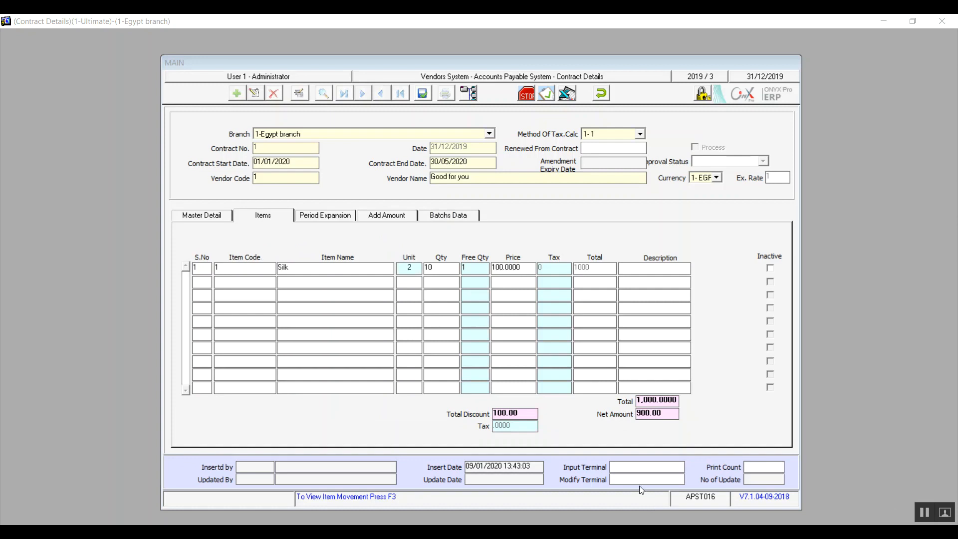
click(441, 215)
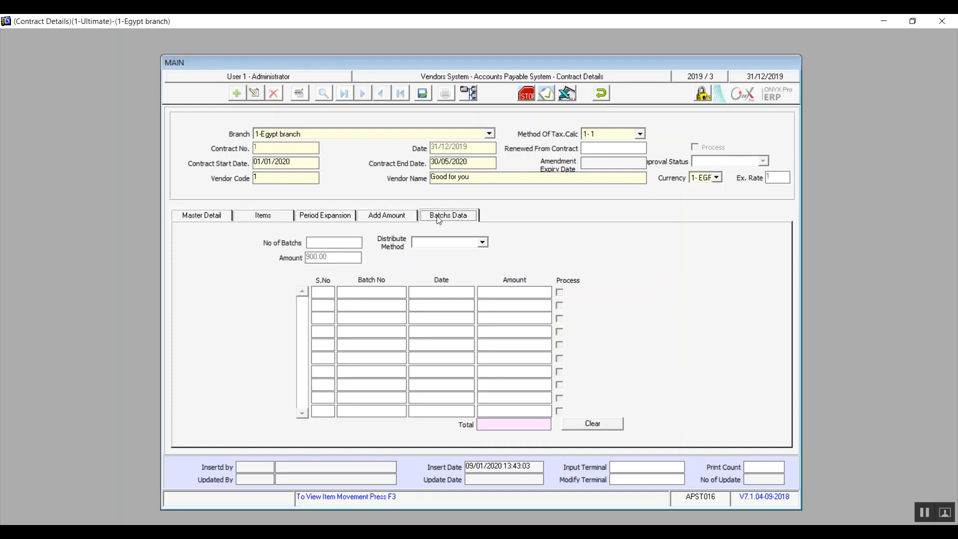
click(333, 244)
text(5)
click(482, 243)
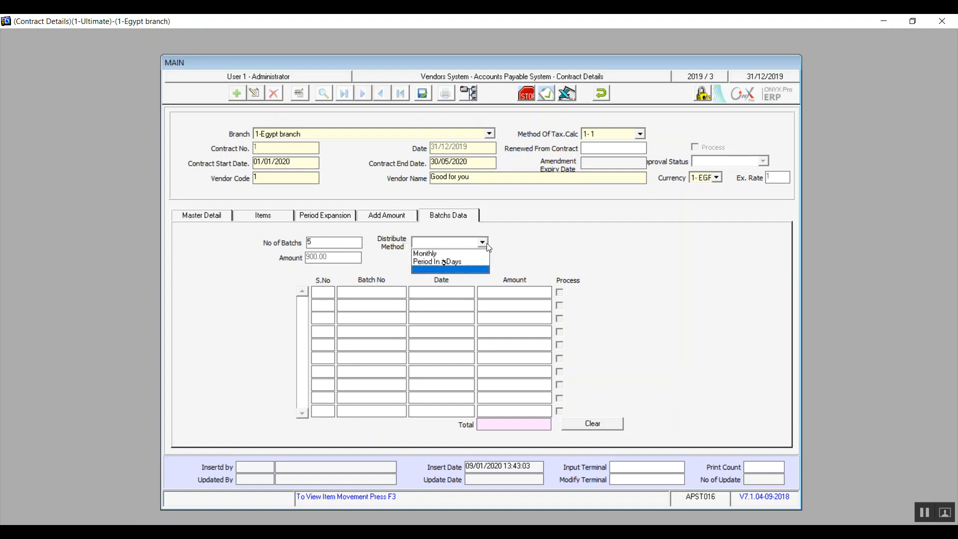
click(455, 254)
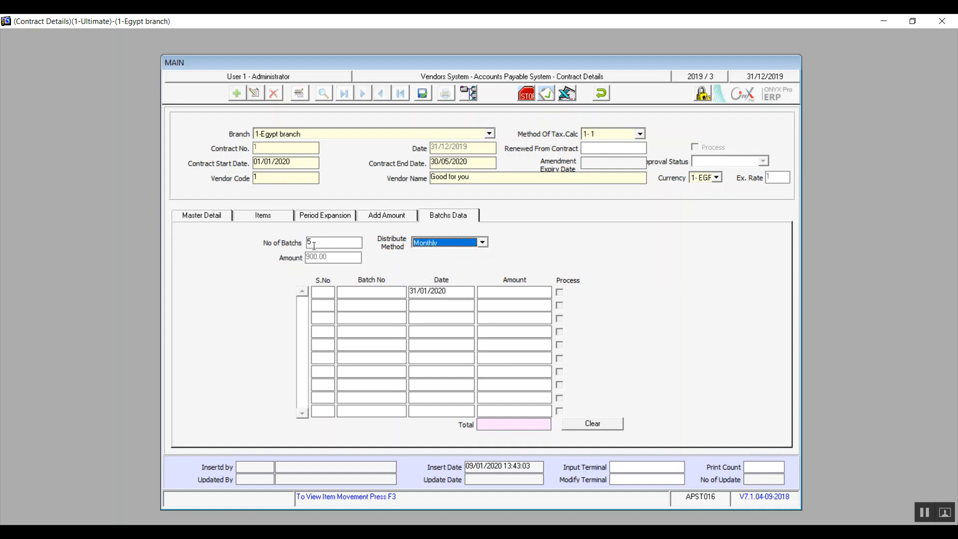
click(424, 306)
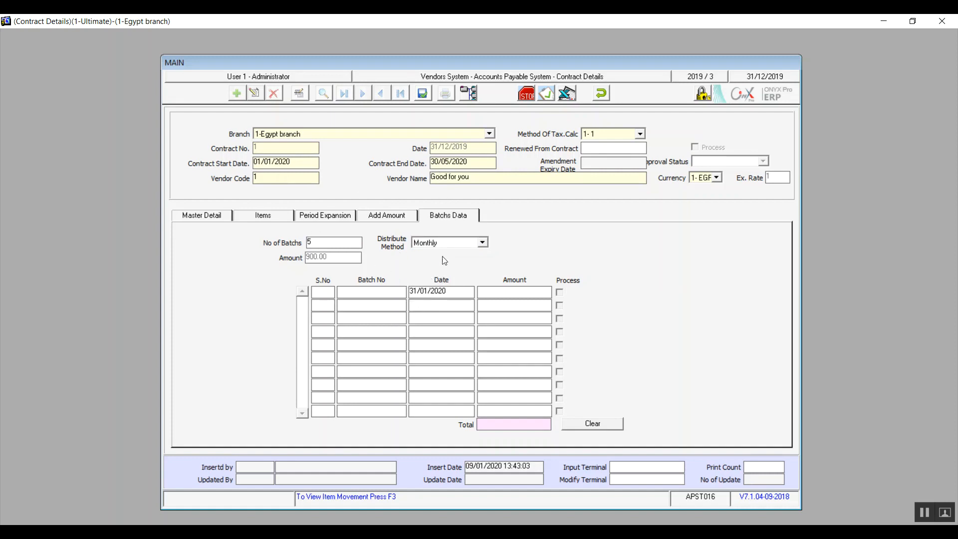
click(483, 243)
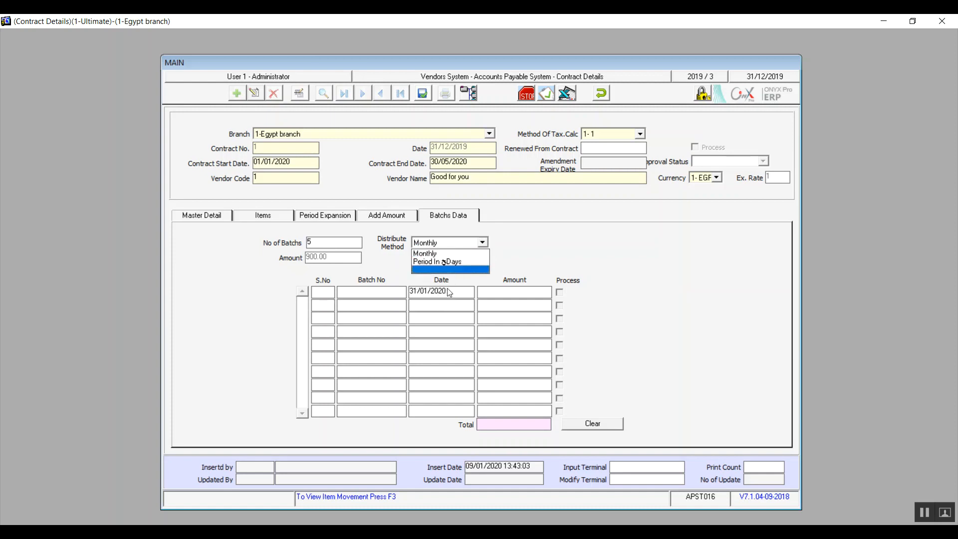
click(444, 256)
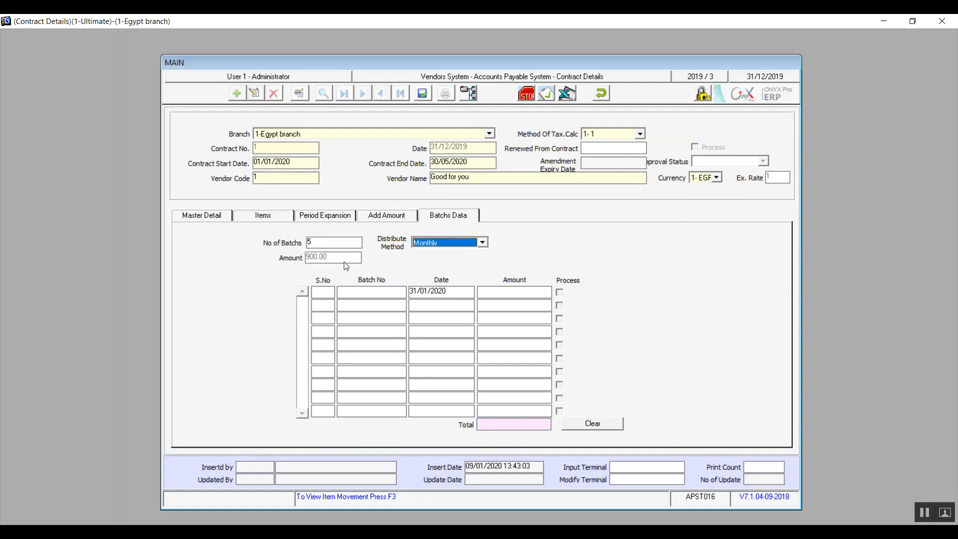
key(Tab)
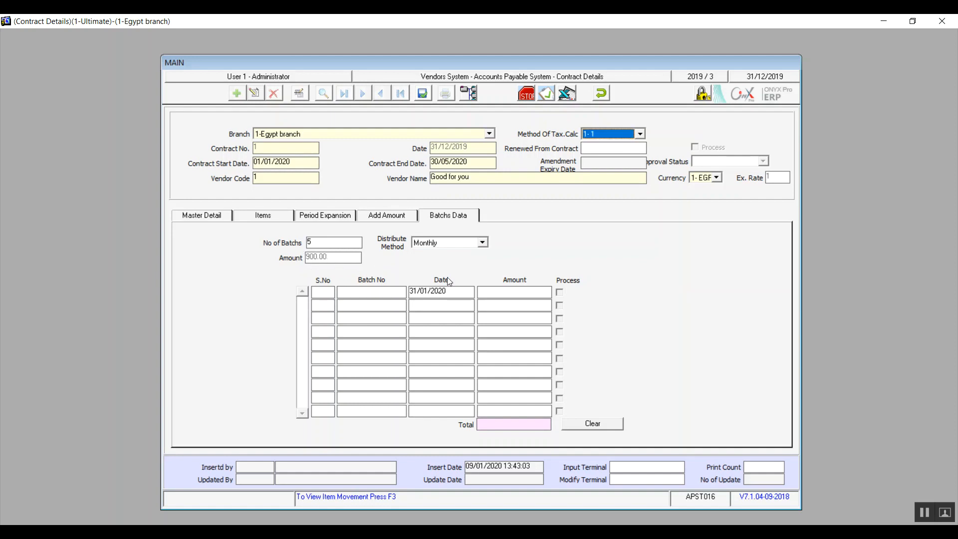
- Change the batch distribution method to a period in days and set the number of days to 40
click(487, 241)
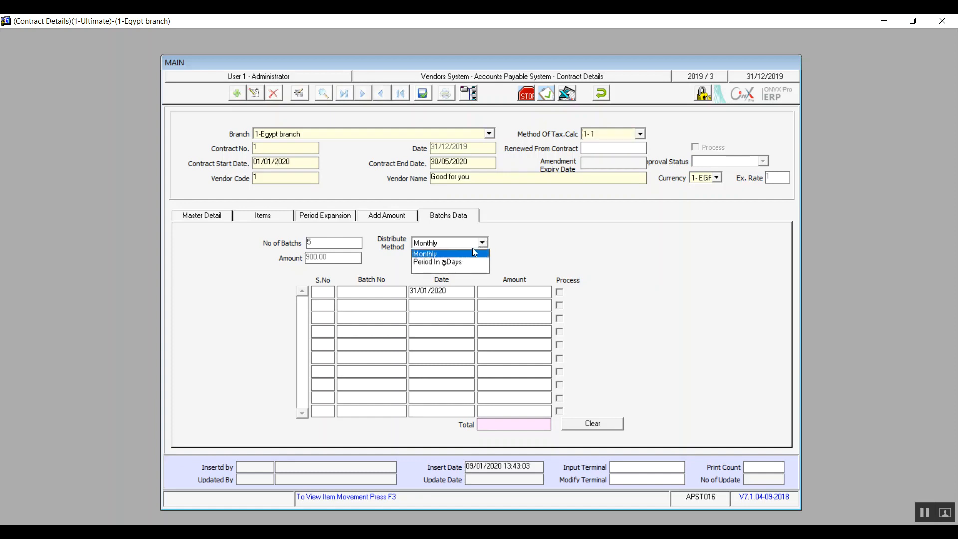
click(454, 263)
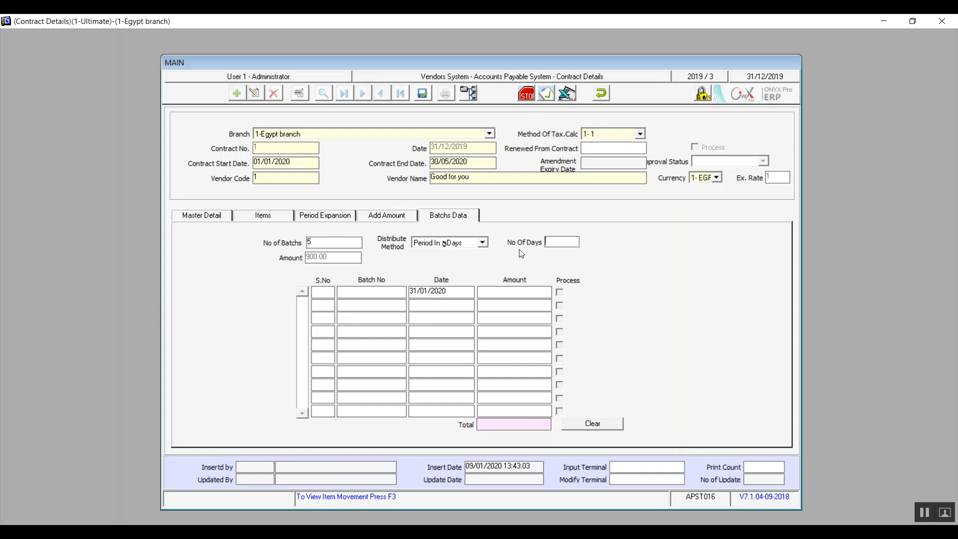
click(568, 244)
text(40)
key(Tab)
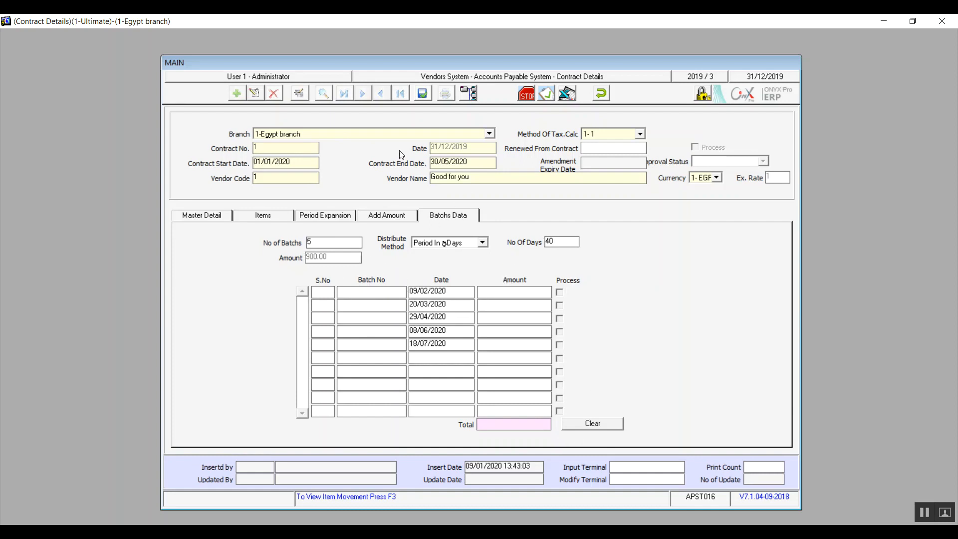
- Try to save the contract, and discard the entry to leave the contract details form
click(423, 93)
click(601, 93)
click(465, 313)
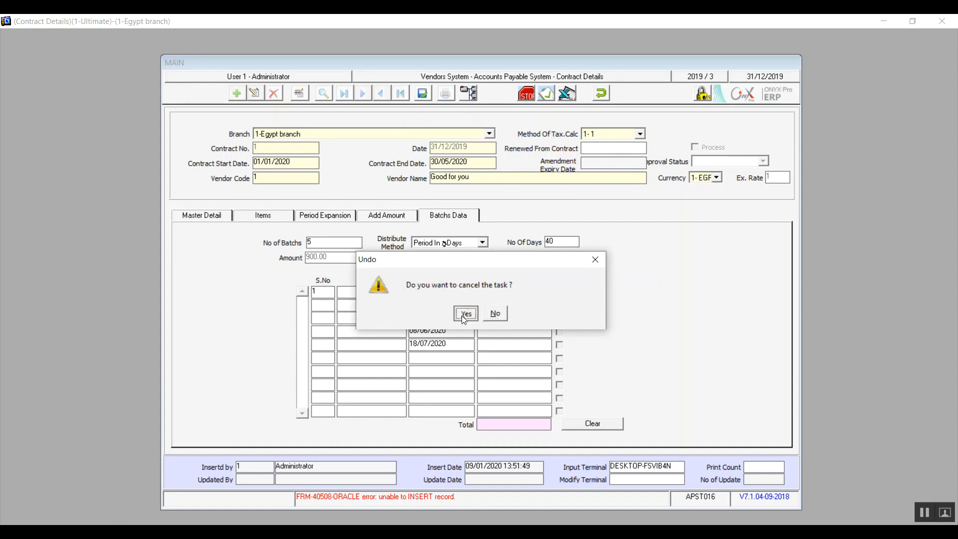
click(601, 93)
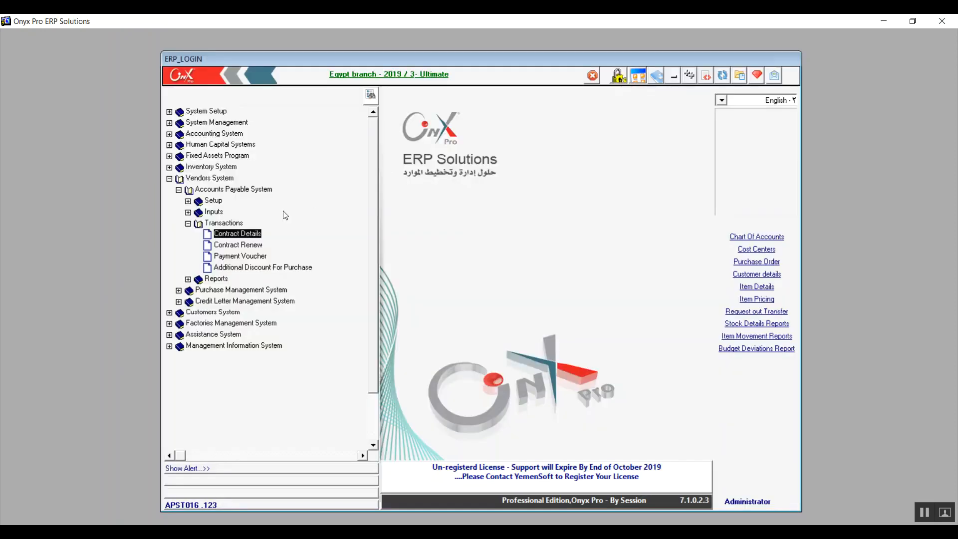
- View the Contract Renew and Payment Voucher forms of the Accounts Payable System, closing each one
click(238, 250)
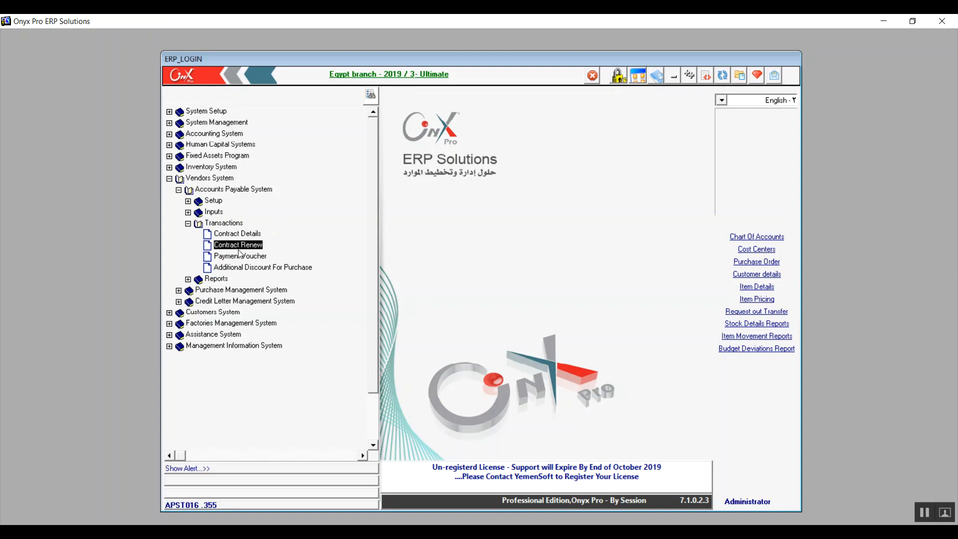
double_click(238, 251)
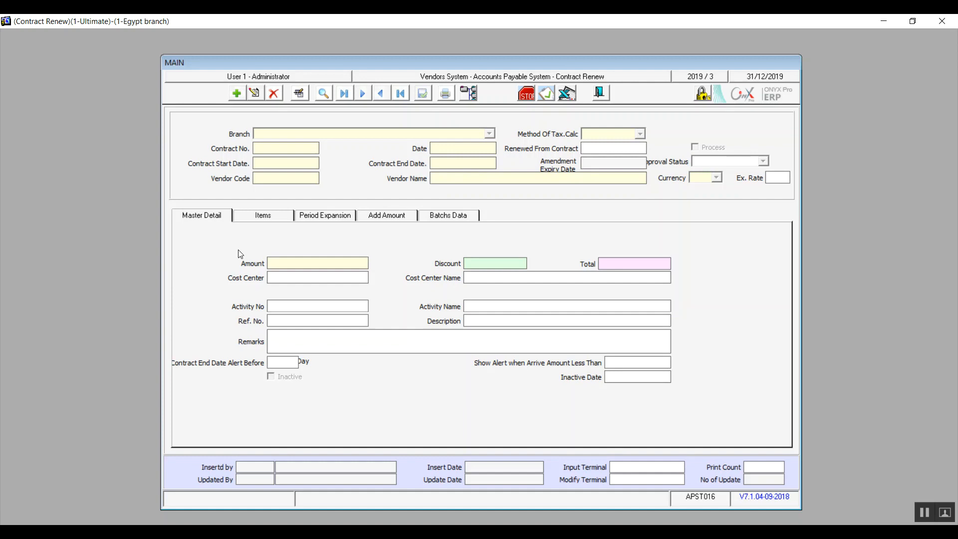
click(600, 90)
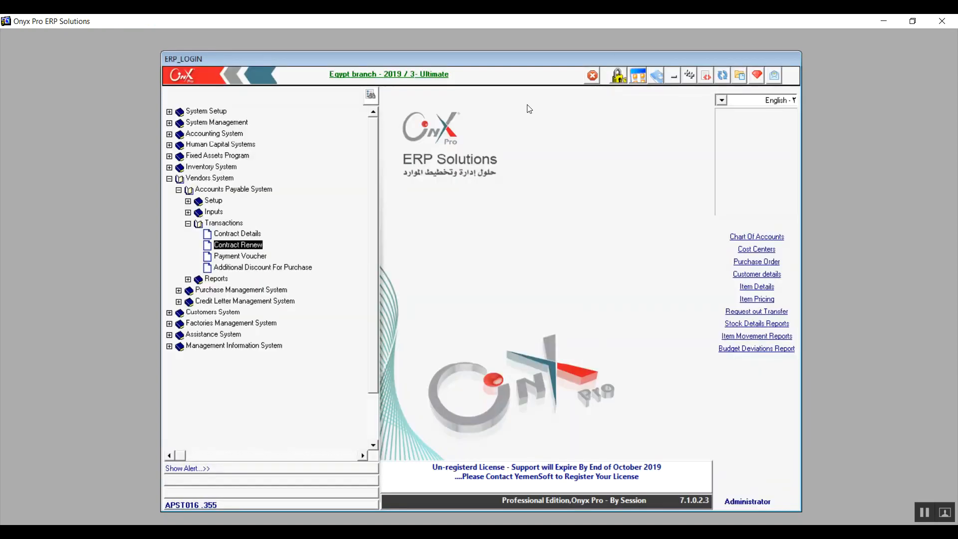
double_click(248, 258)
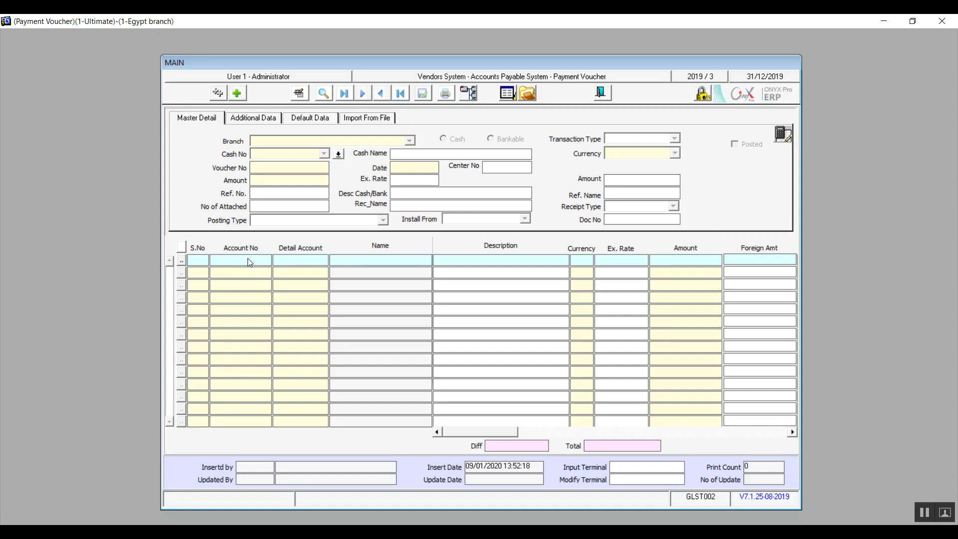
click(601, 94)
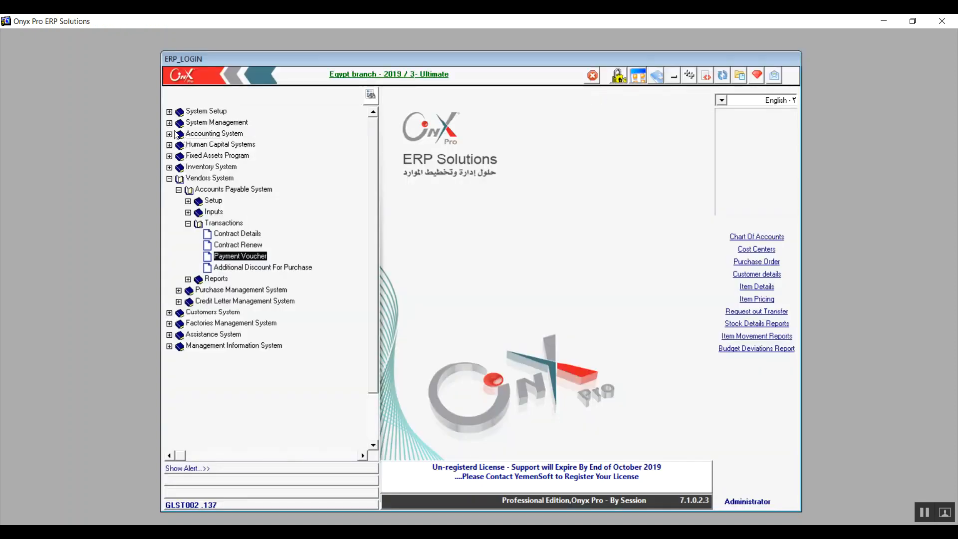
- Compare Payment Vouchers in the General Ledger System's transactions with Payment Voucher in the Accounts Payable System's transactions
click(170, 134)
click(179, 145)
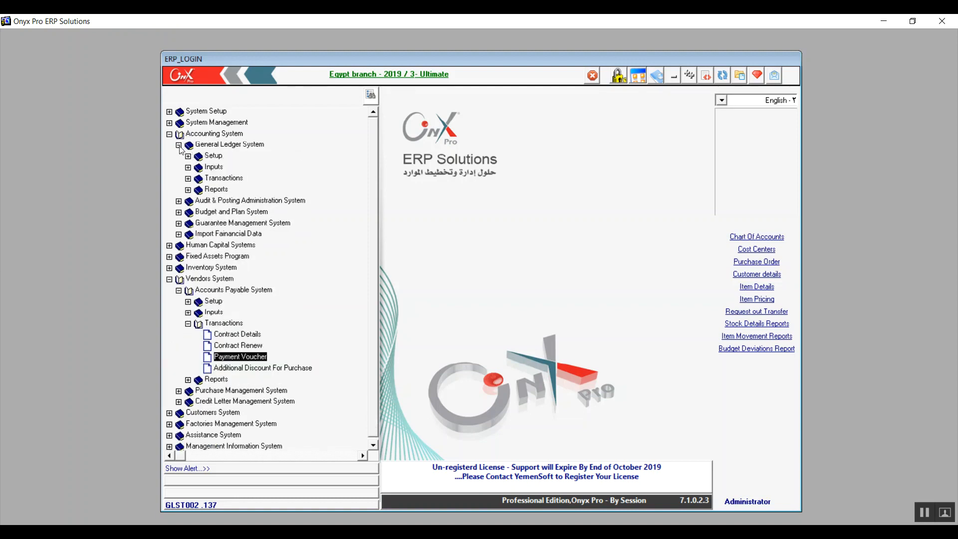
click(188, 178)
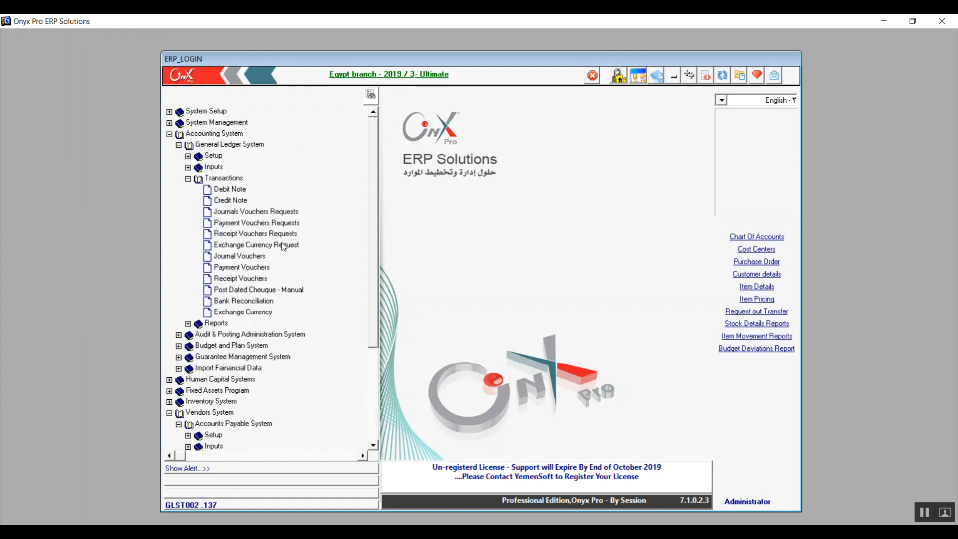
click(260, 268)
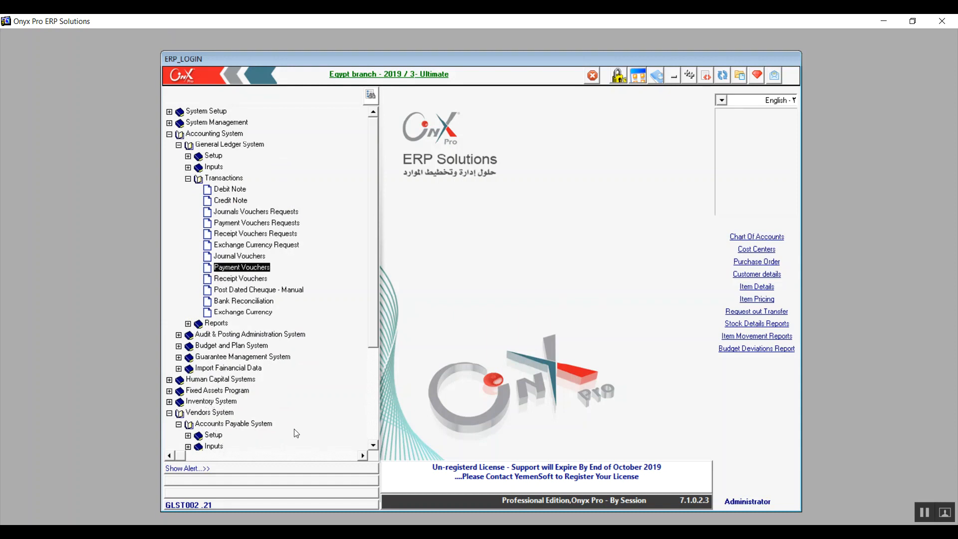
click(374, 446)
click(374, 446)
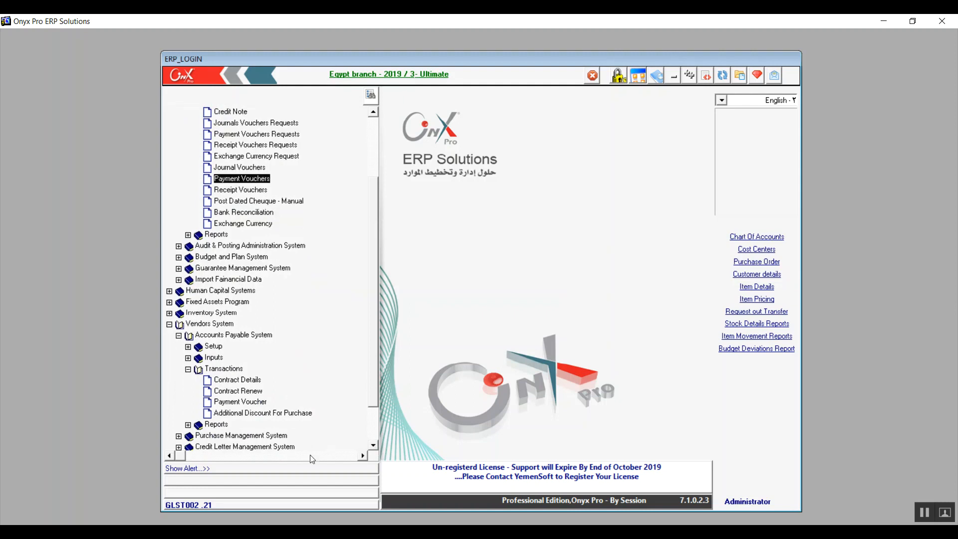
click(238, 402)
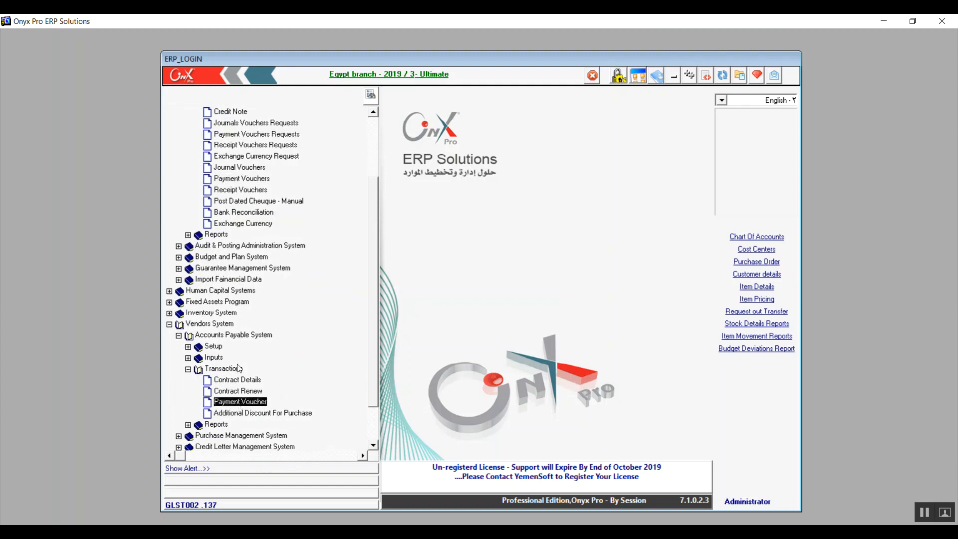
click(239, 178)
- Open the Additional Discount For Purchase form and start a new voucher for the Egypt branch
click(256, 414)
double_click(256, 414)
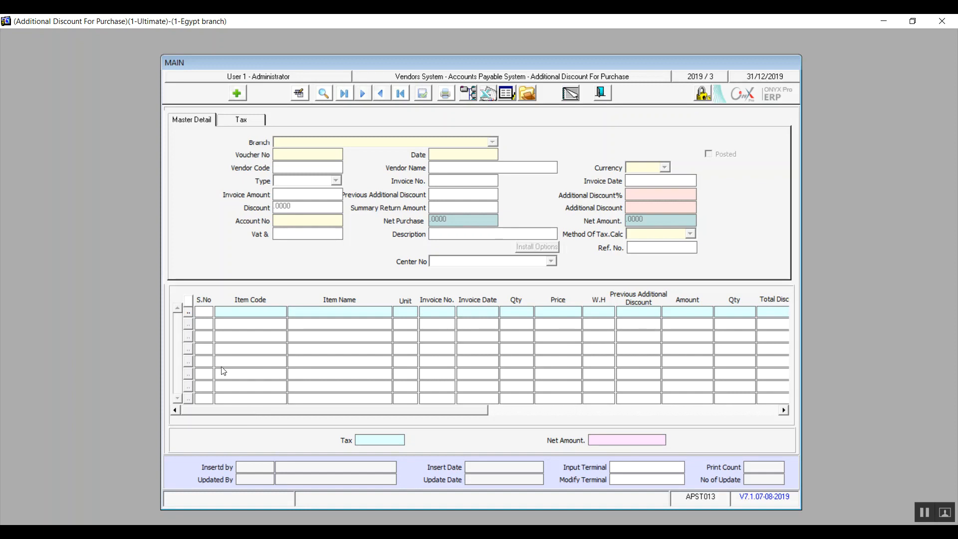
click(237, 94)
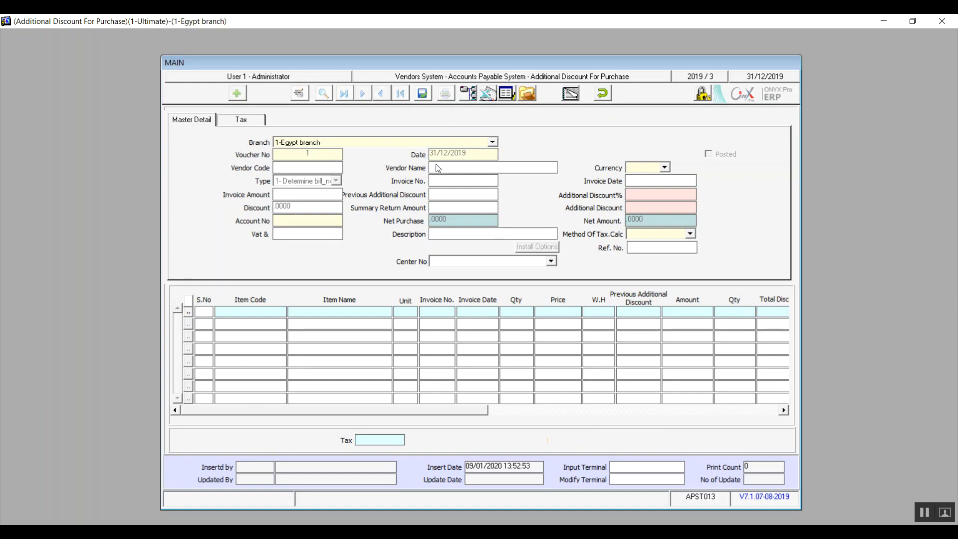
click(439, 145)
click(438, 145)
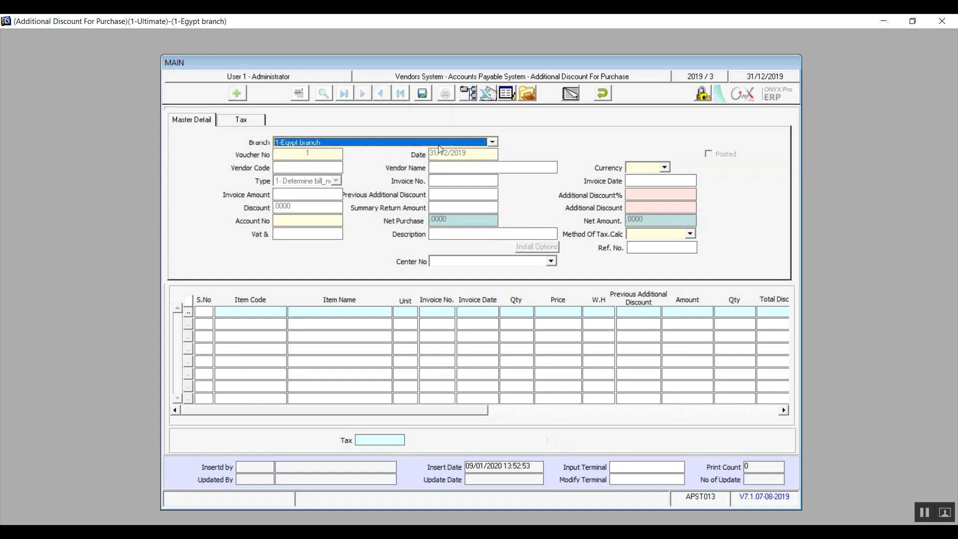
- Enter vendor code 1 and choose the currency 1-EGP for the discount voucher
click(324, 170)
text(1)
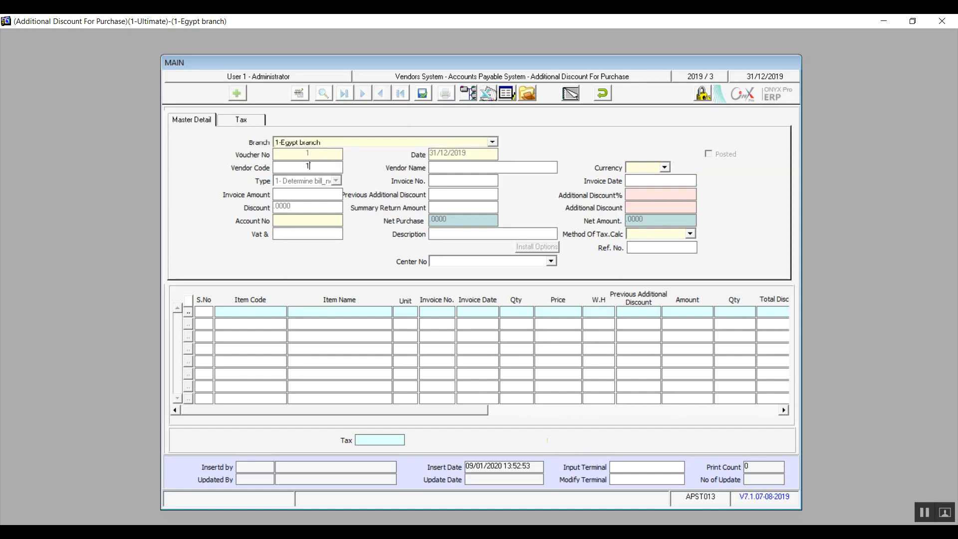
key(Return)
click(309, 166)
click(655, 166)
click(642, 174)
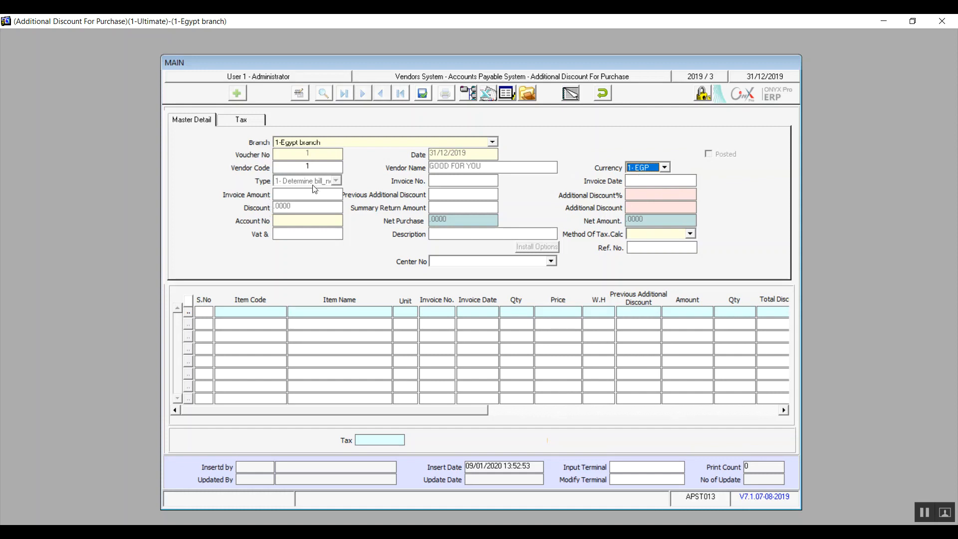
- Try to enter 1 as the discount voucher's invoice number
click(440, 181)
text(1)
click(634, 208)
- Browse the voucher's account list without choosing an account, and set the center number to 2 - summr 1
click(321, 223)
double_click(320, 223)
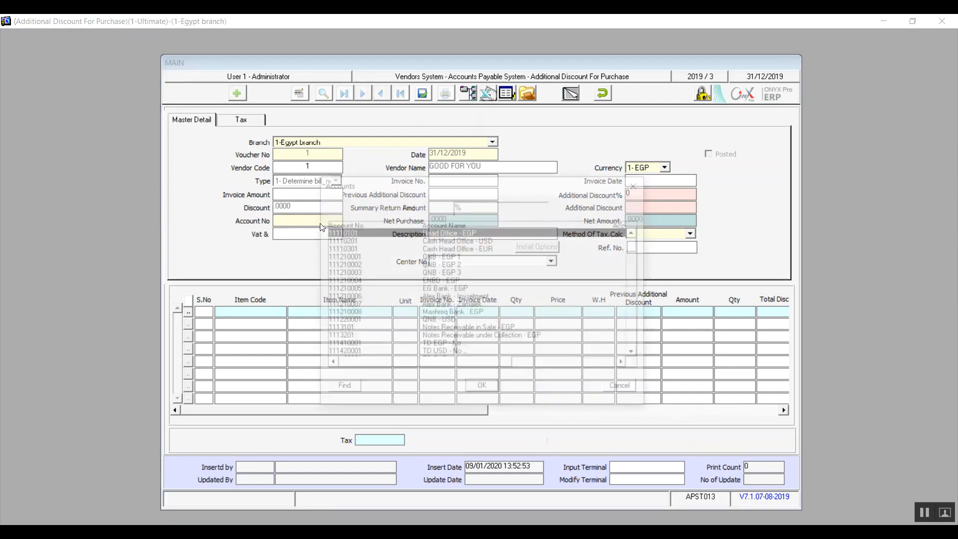
click(626, 389)
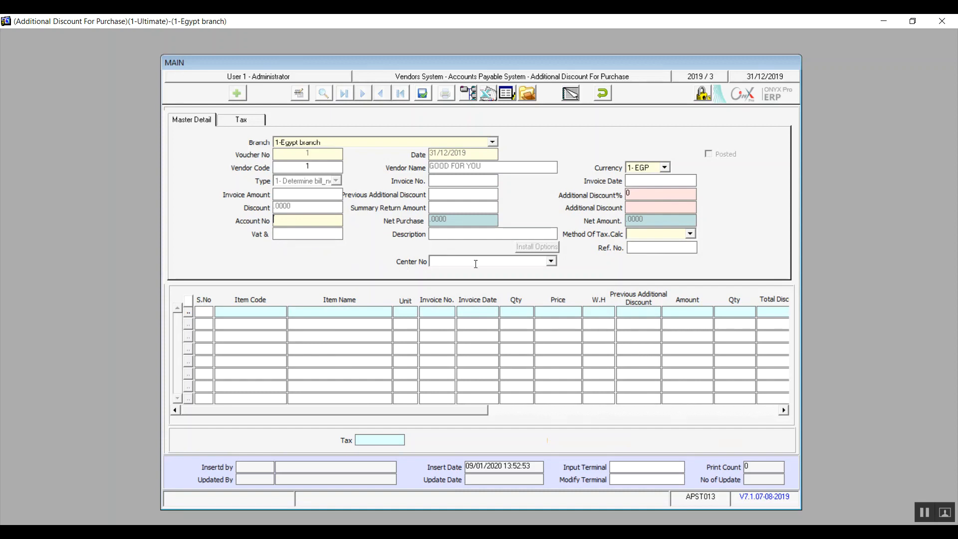
click(551, 262)
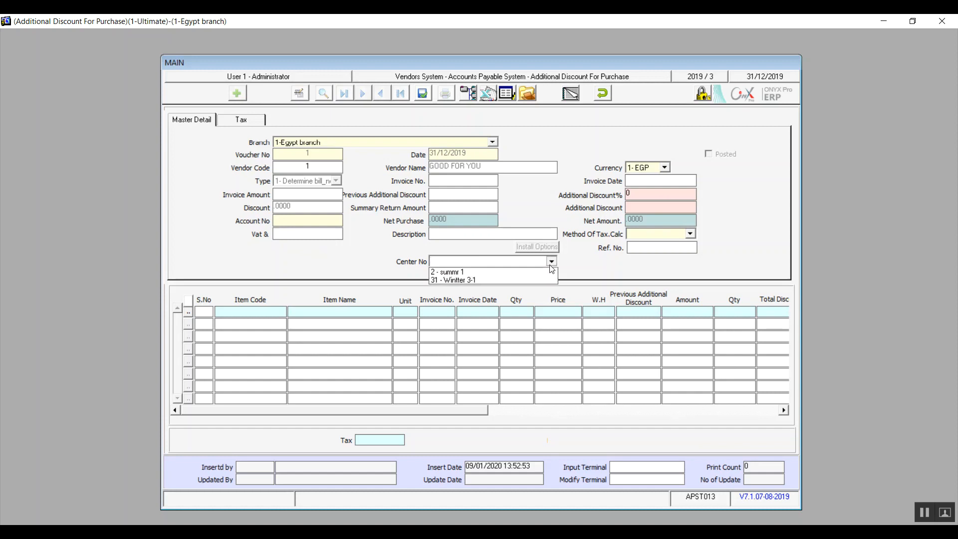
click(492, 273)
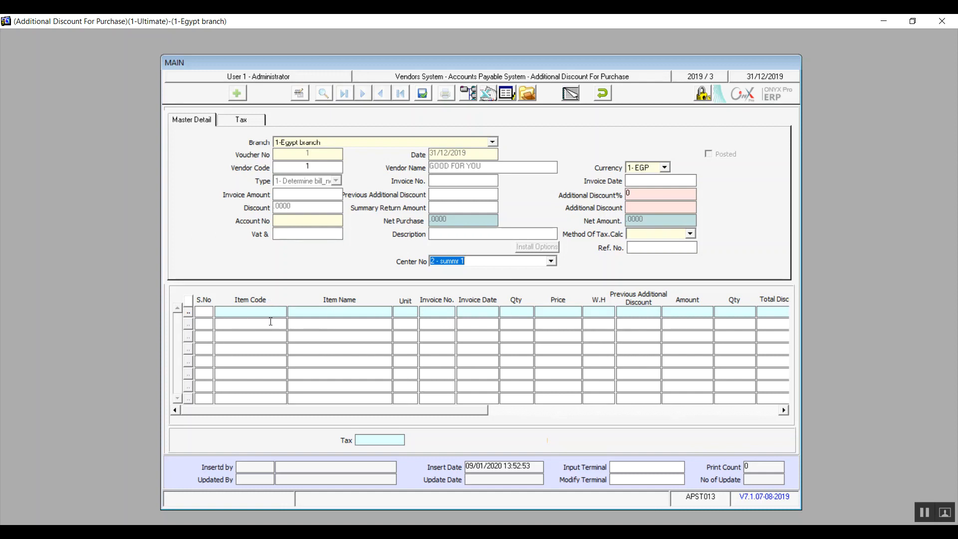
- Discard the new discount voucher and close its form
click(607, 95)
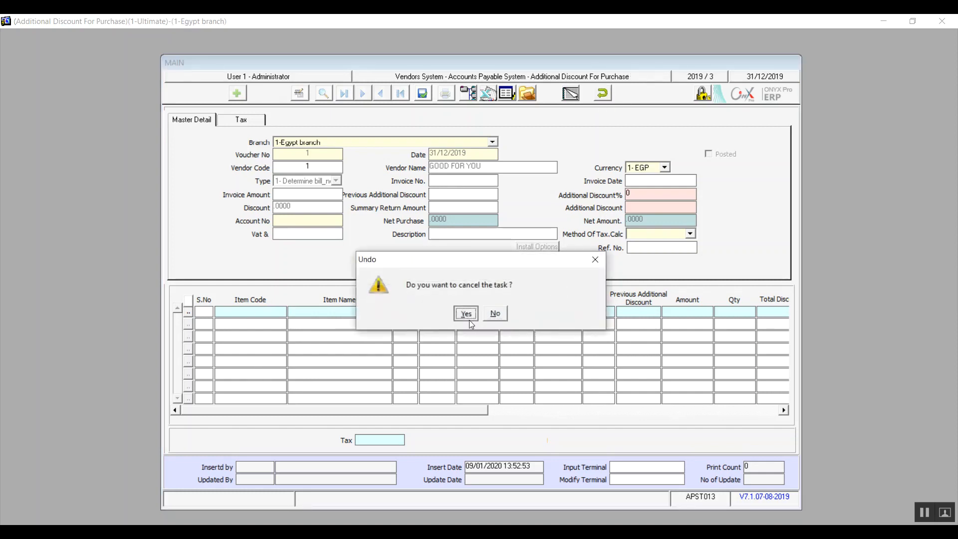
click(469, 320)
click(598, 95)
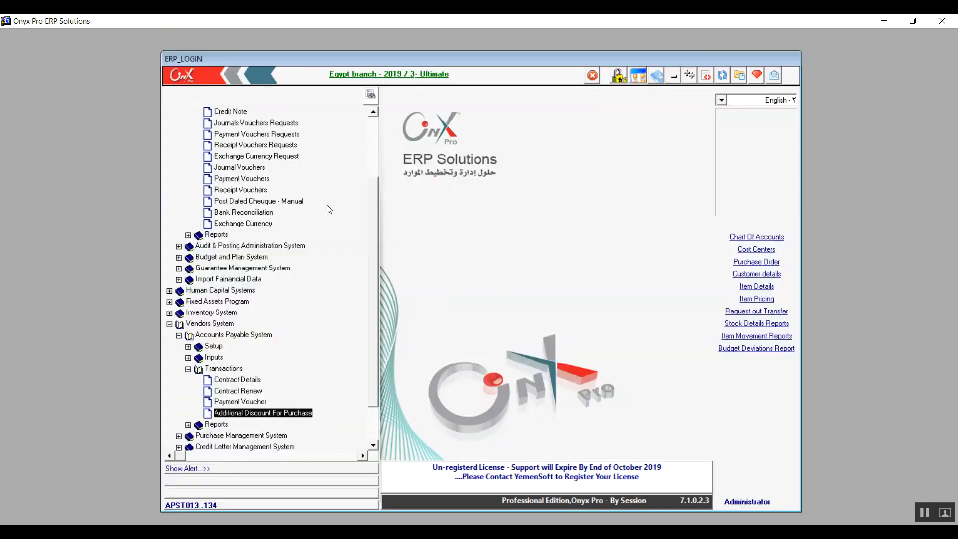
- Reset the system tree and open the Vendor Details Reports form from the Accounts Payable System's reports
click(178, 335)
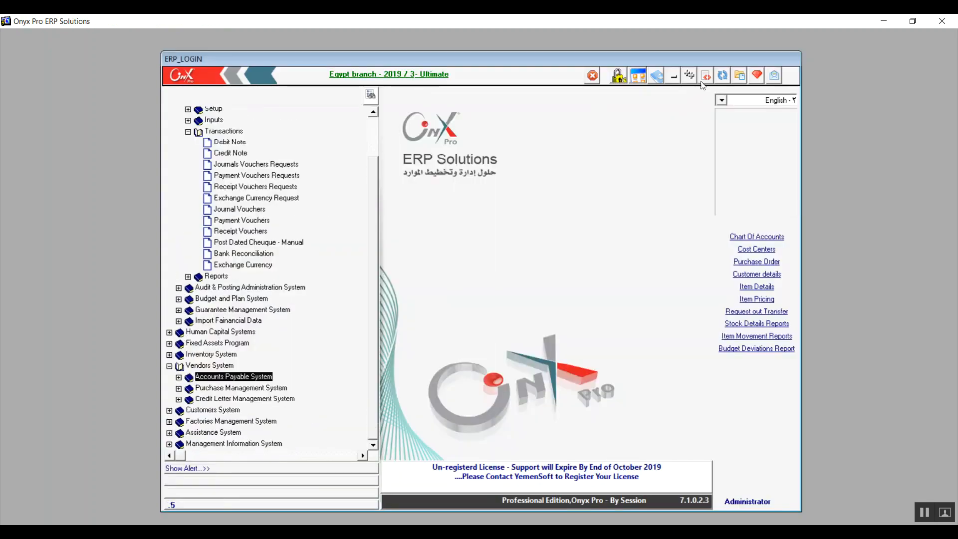
click(726, 73)
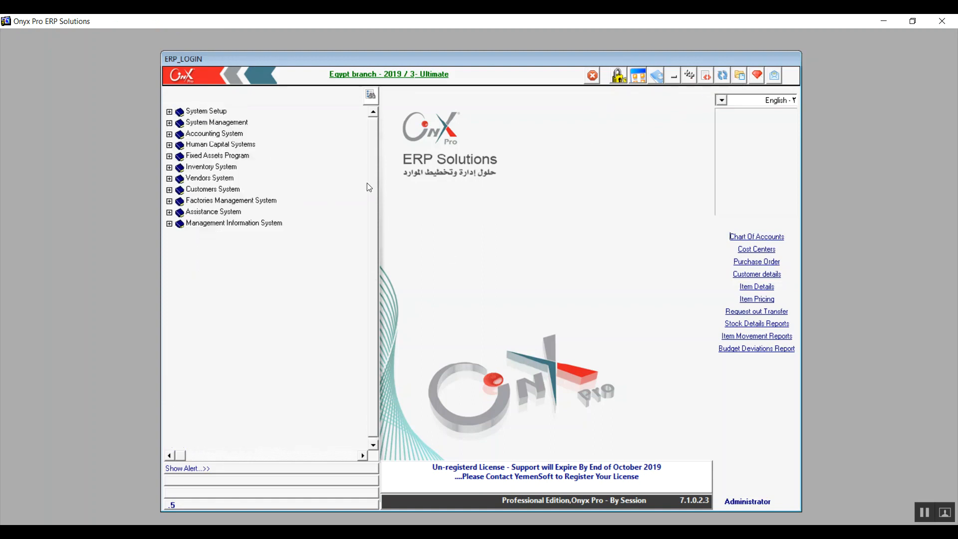
click(169, 179)
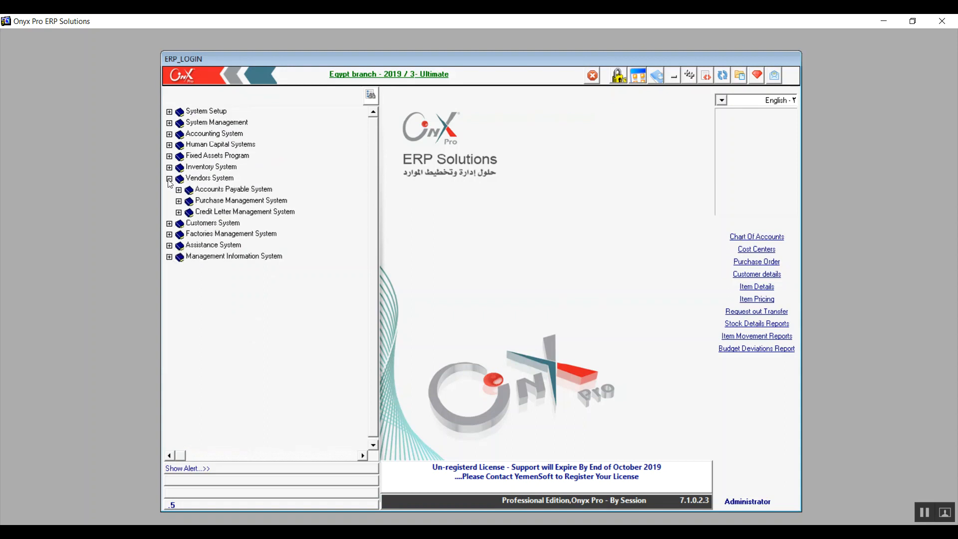
click(178, 190)
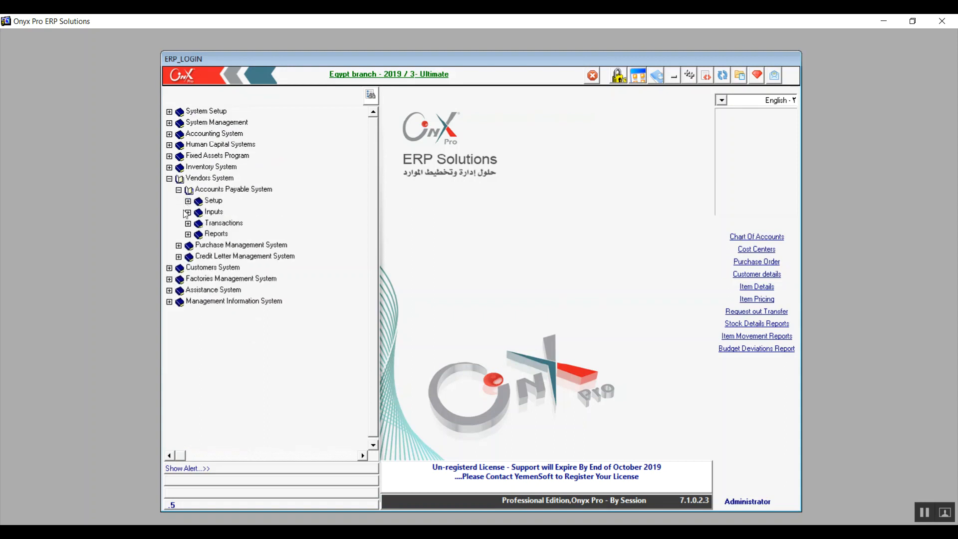
click(188, 233)
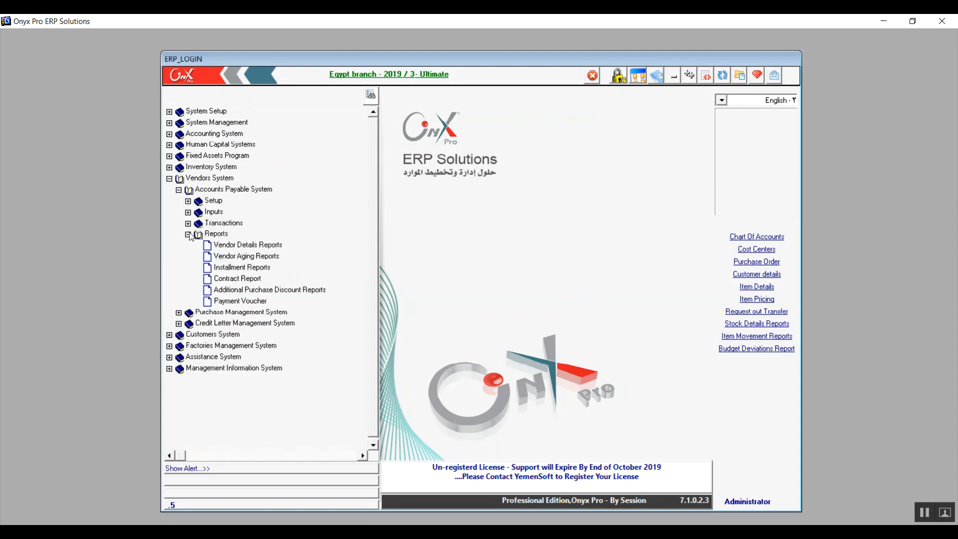
click(232, 246)
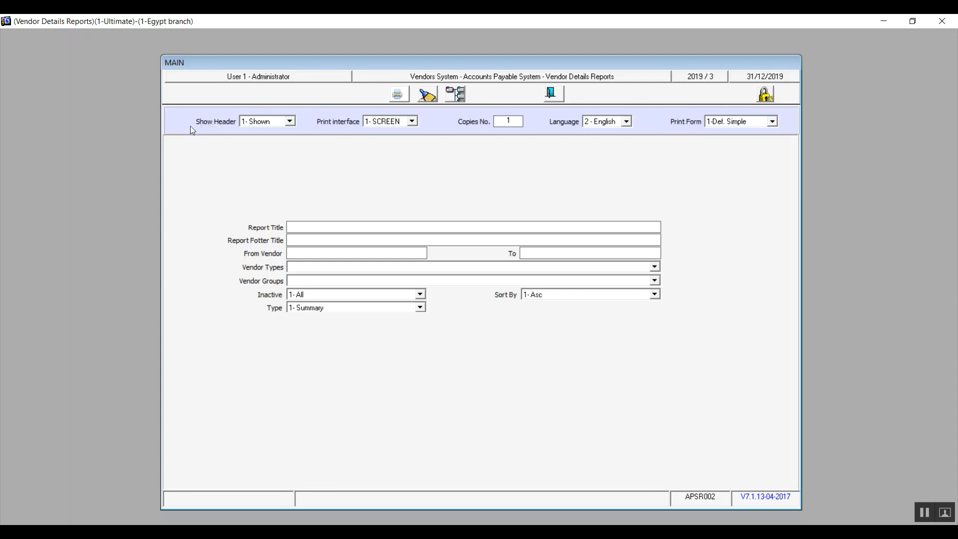
- Preview the vendor details report with Show Header set to 1- Shown, and close the preview
click(290, 122)
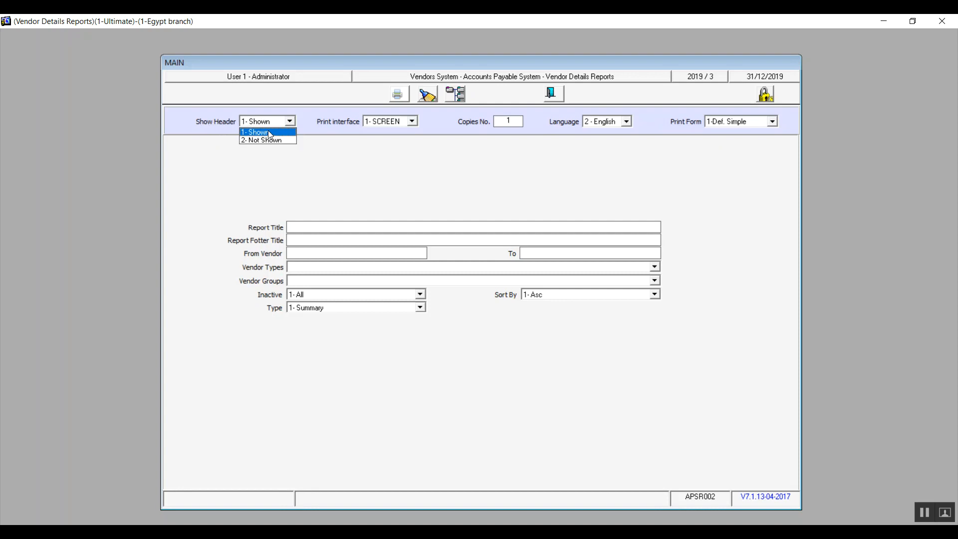
click(269, 133)
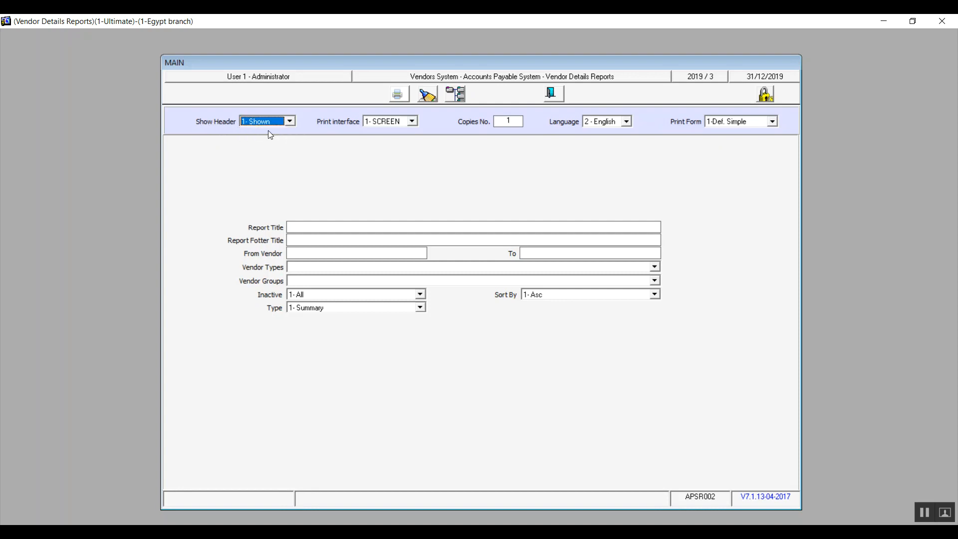
click(398, 99)
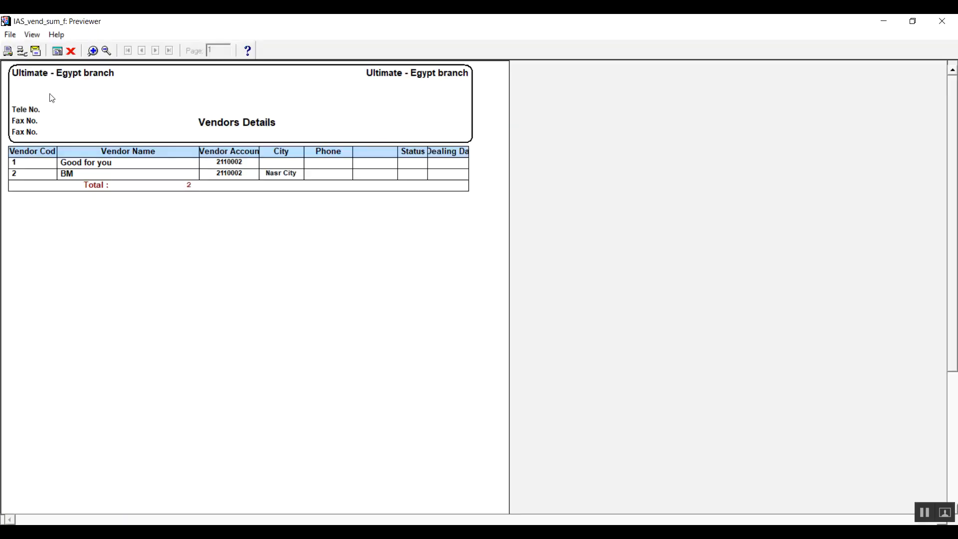
click(942, 21)
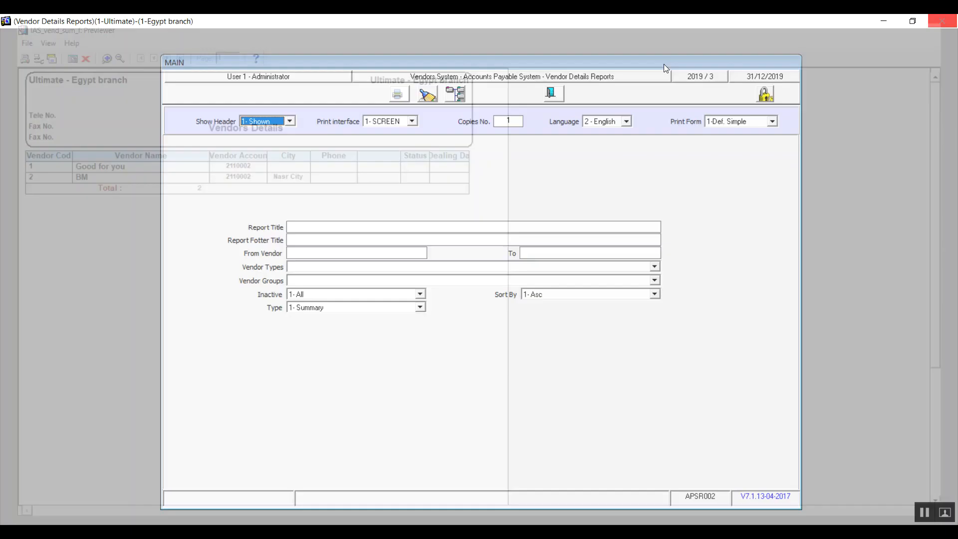
- Preview the vendor details report with Show Header set to 2- Not Shown, and set the header back to 1- Shown
click(293, 124)
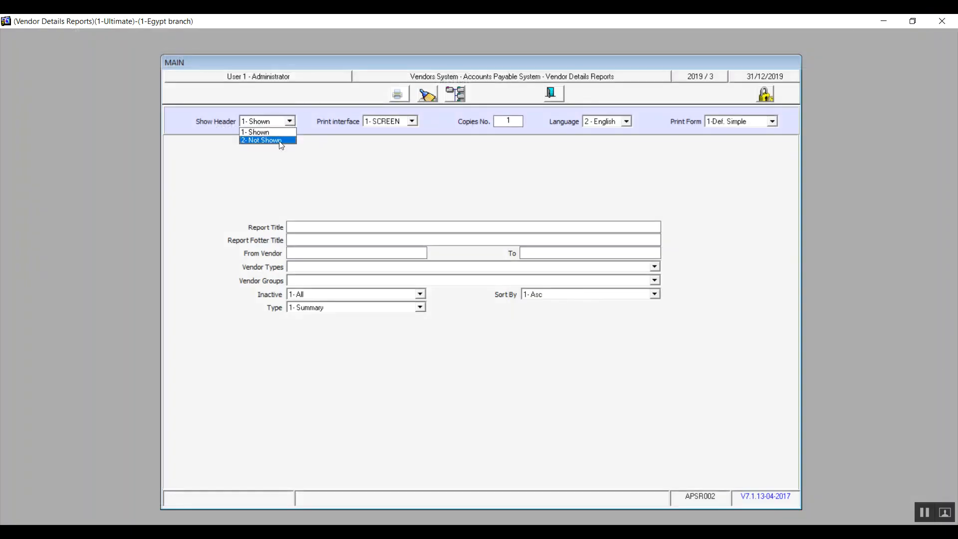
click(282, 142)
click(400, 94)
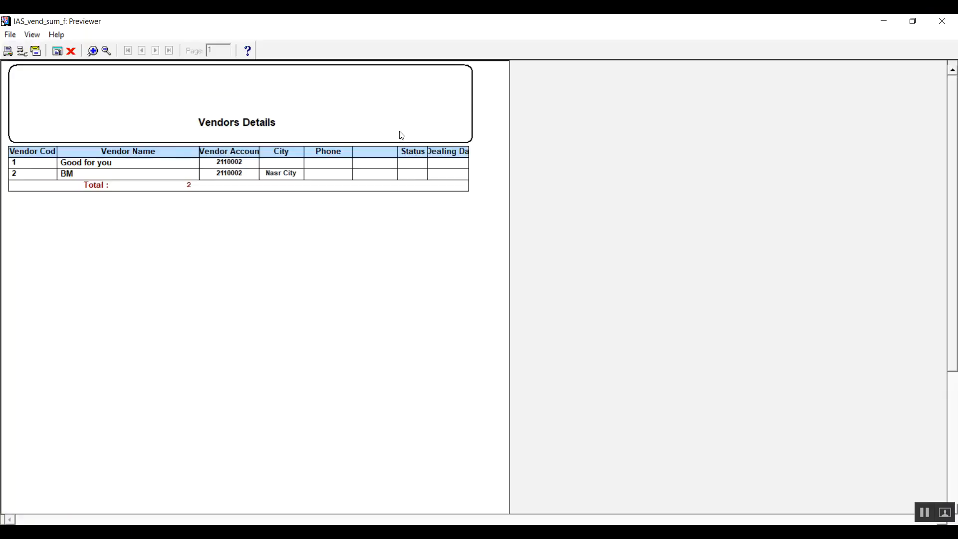
click(942, 21)
click(289, 121)
click(272, 129)
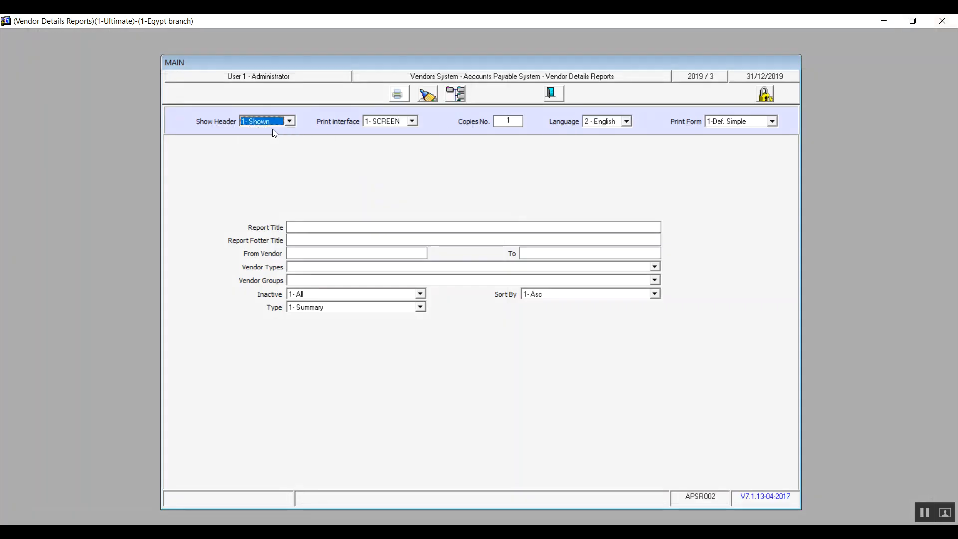
- Review the print interface, copies, language and print form options, keeping 1- SCREEN, 1 copy, 2 - English and 1-Def. Simple
click(412, 121)
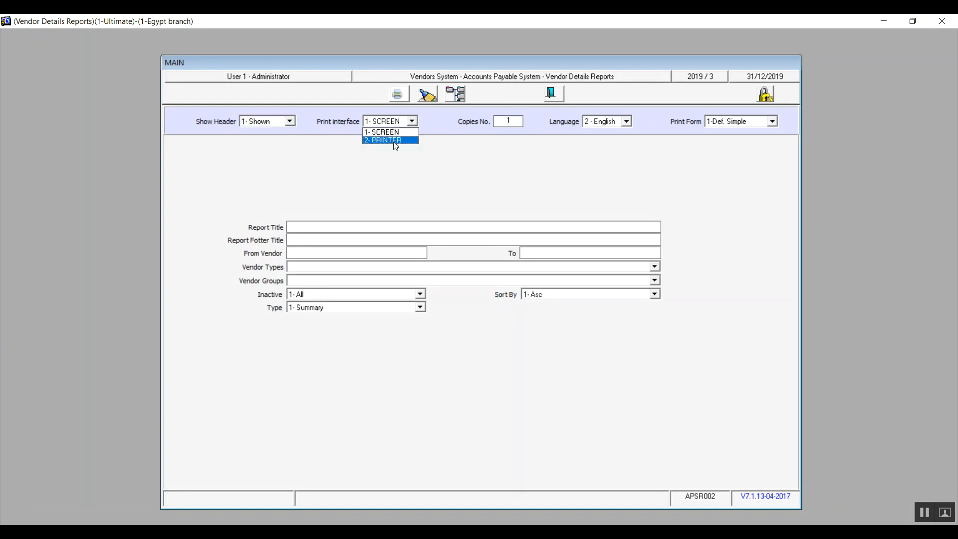
click(395, 141)
click(413, 123)
click(517, 120)
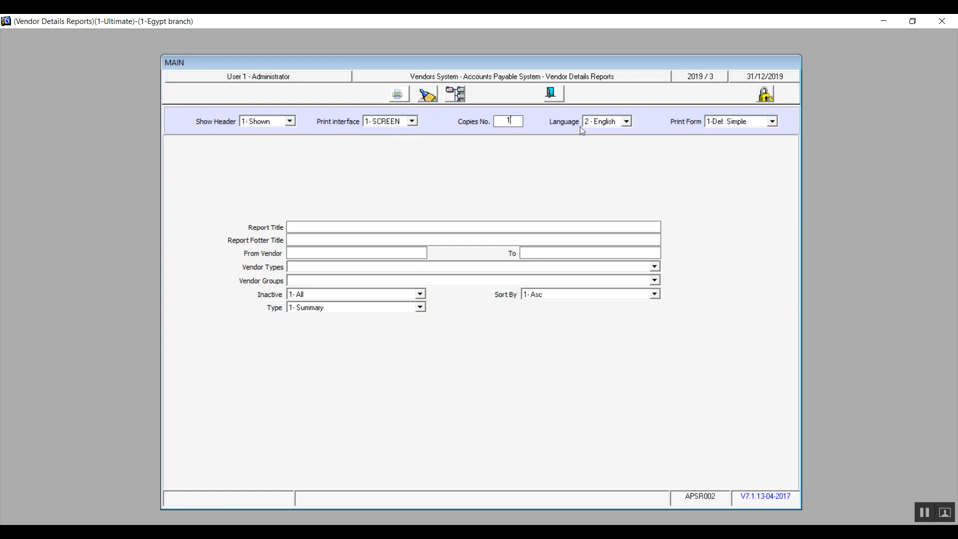
click(619, 122)
click(618, 141)
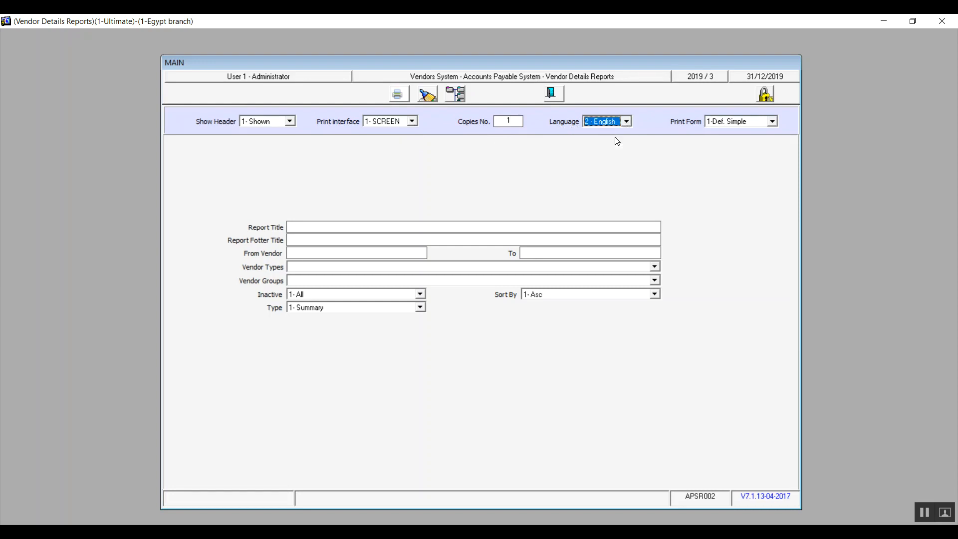
click(772, 122)
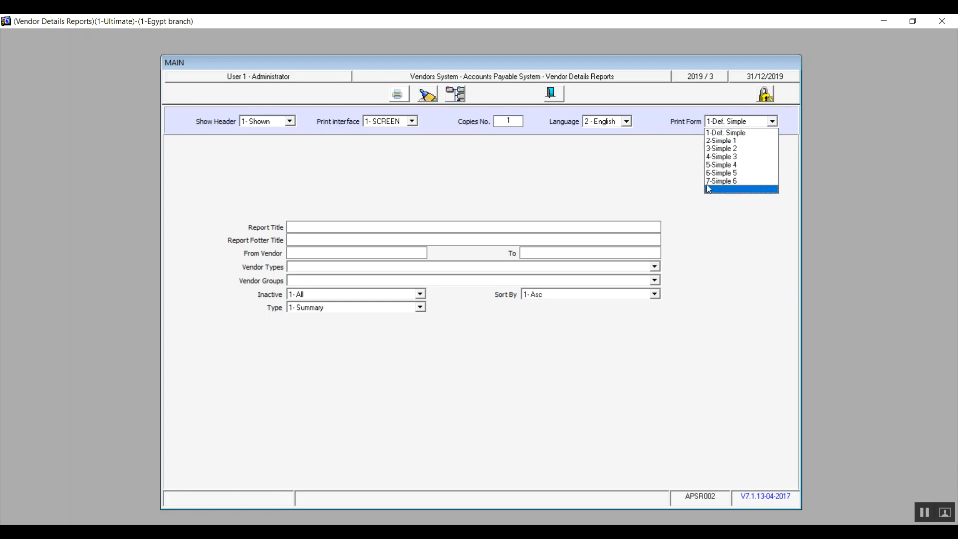
click(735, 133)
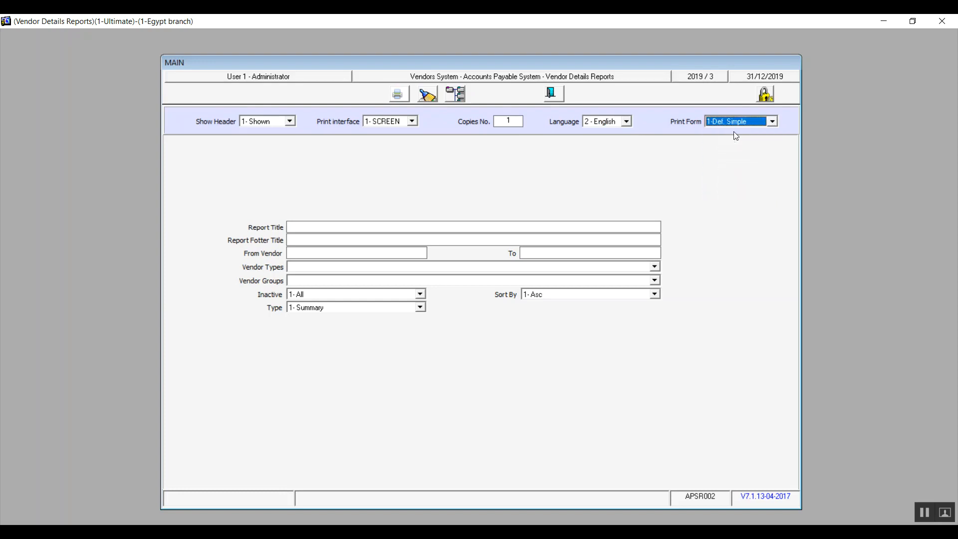
- Set the report title to Hello and preview the vendor details report
click(358, 227)
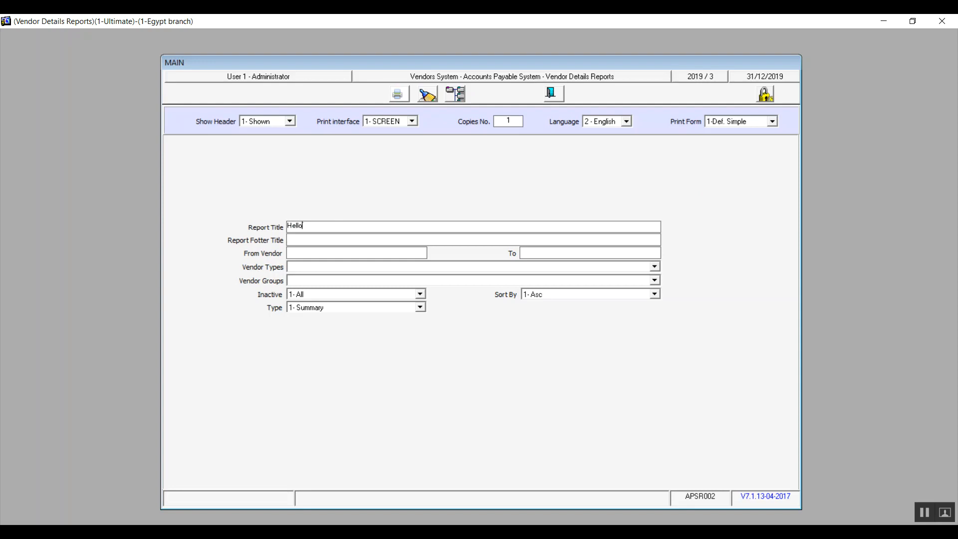
click(404, 93)
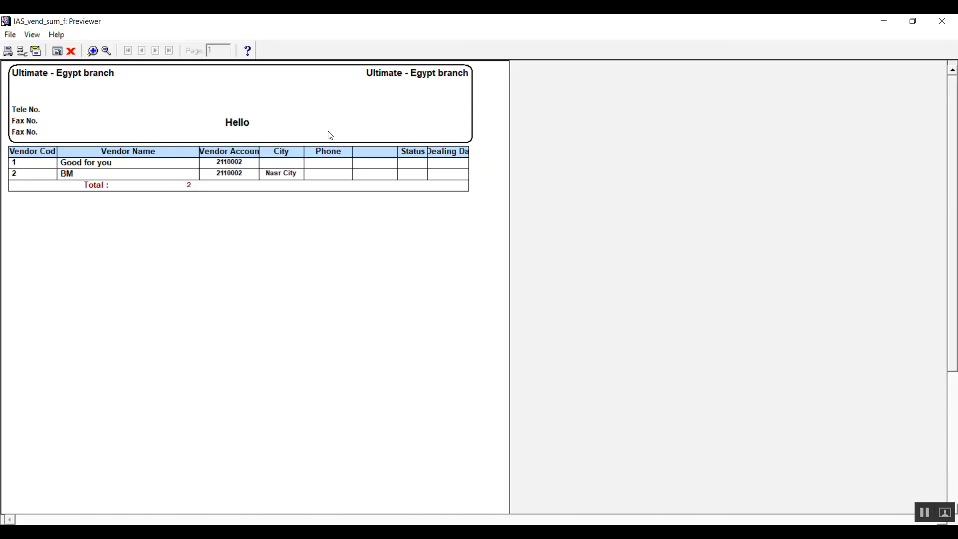
click(940, 22)
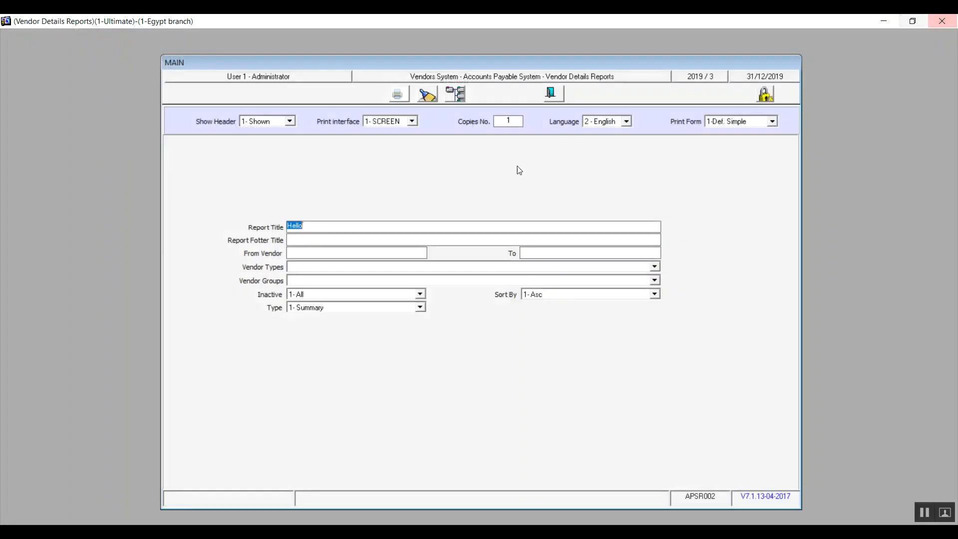
- Set the report footer title to Bye and preview the vendor details report
click(301, 241)
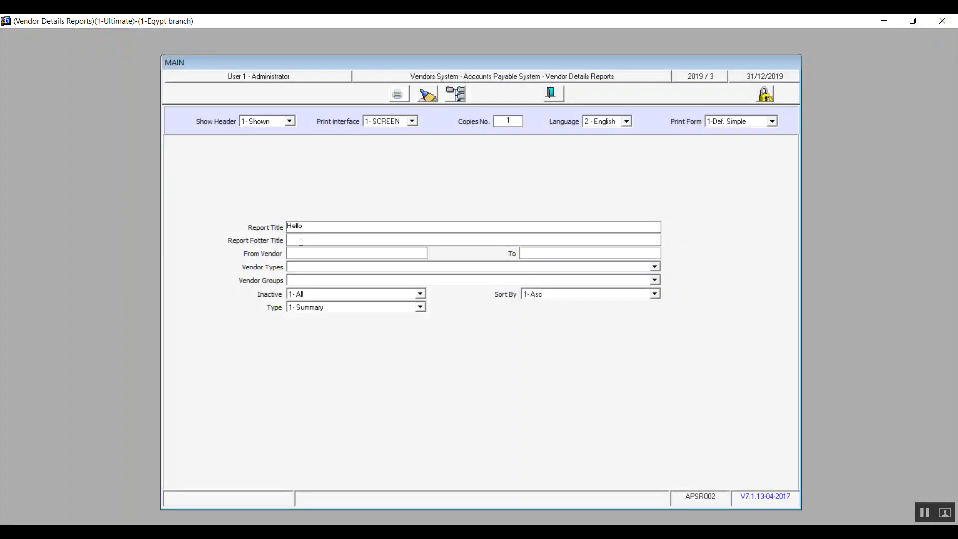
text(Bye)
click(398, 95)
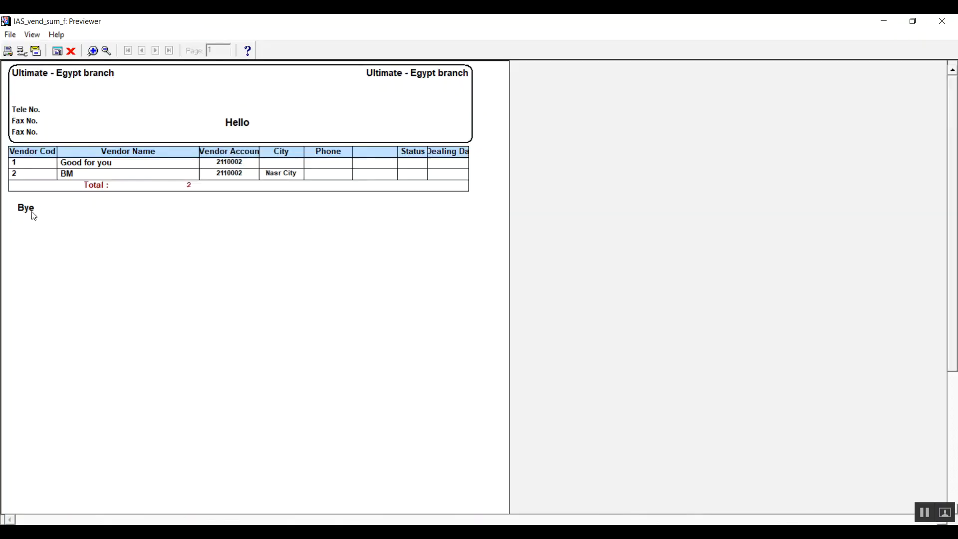
click(954, 19)
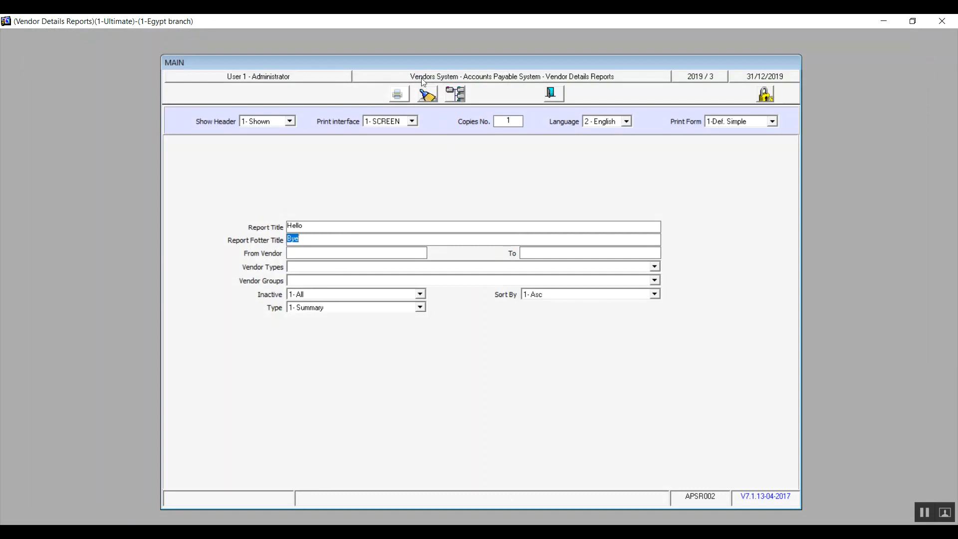
- Clear the report criteria and review the vendor type and vendor group choices, leaving both blank
click(422, 93)
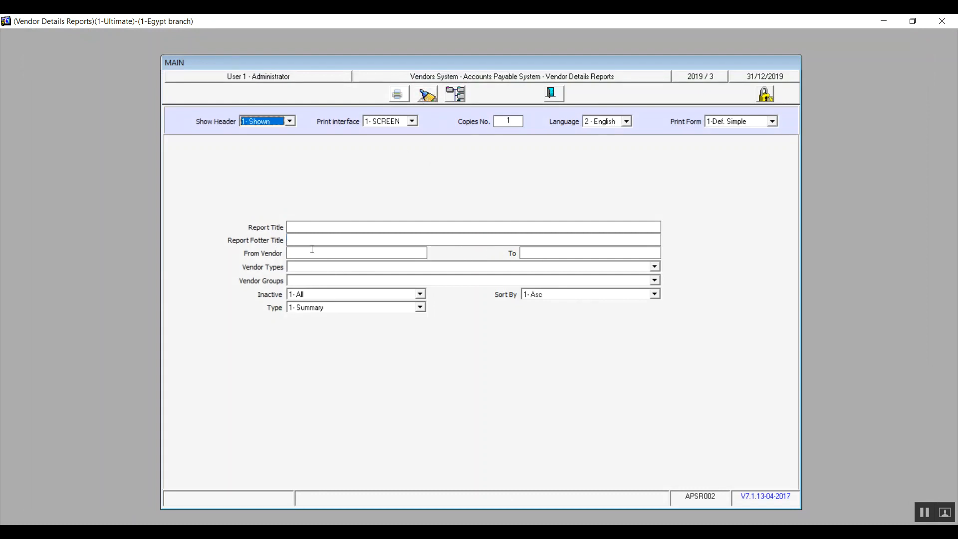
click(333, 270)
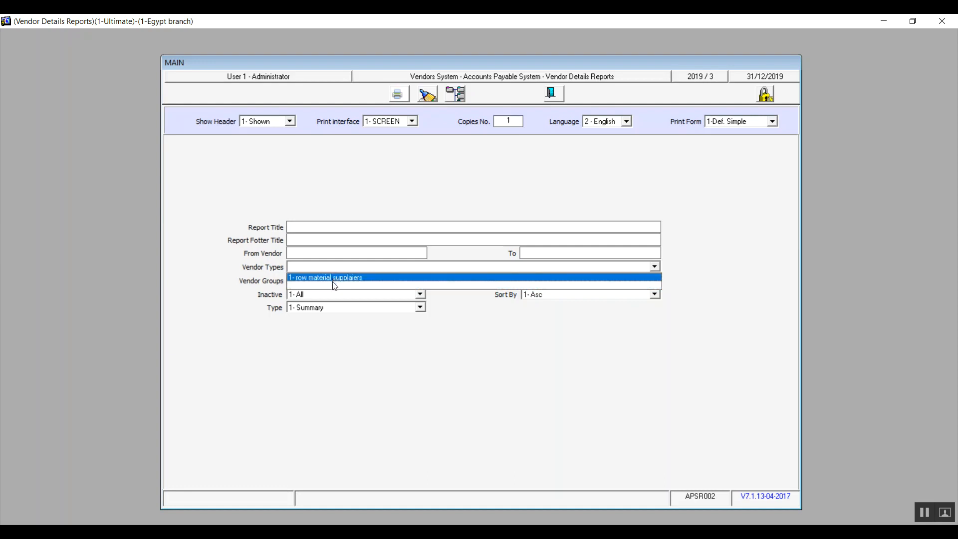
click(333, 284)
click(332, 283)
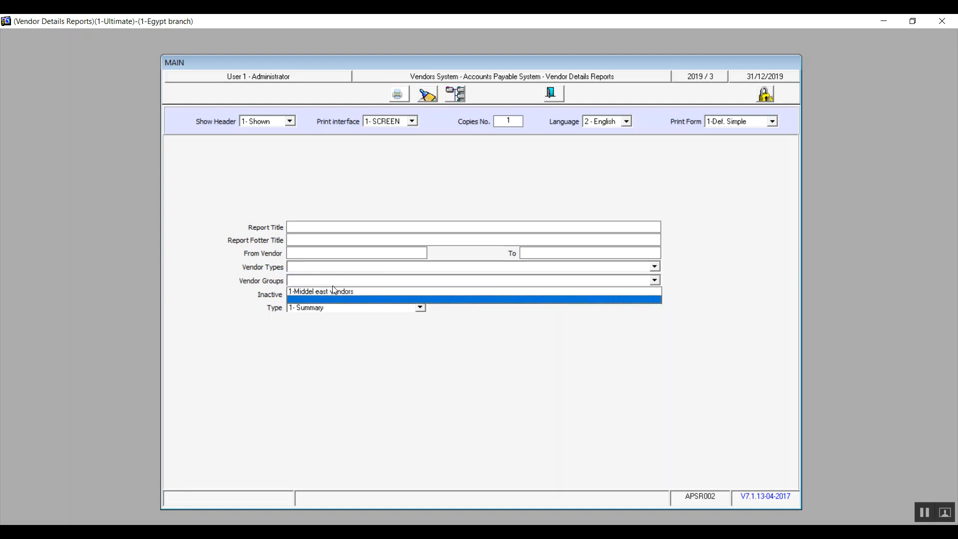
click(333, 286)
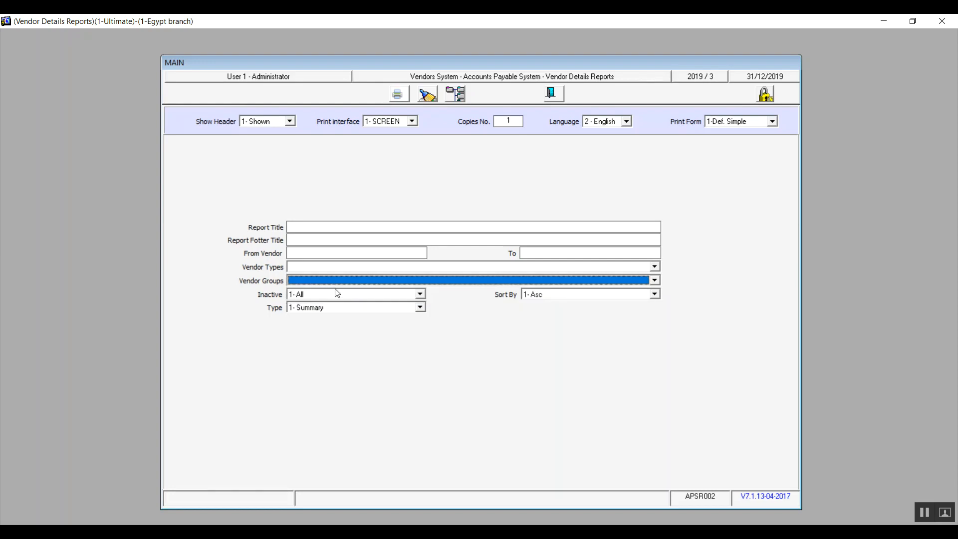
- Preview the vendor details report with the Inactive filter at 1- All and the type at 1- Summary
click(348, 294)
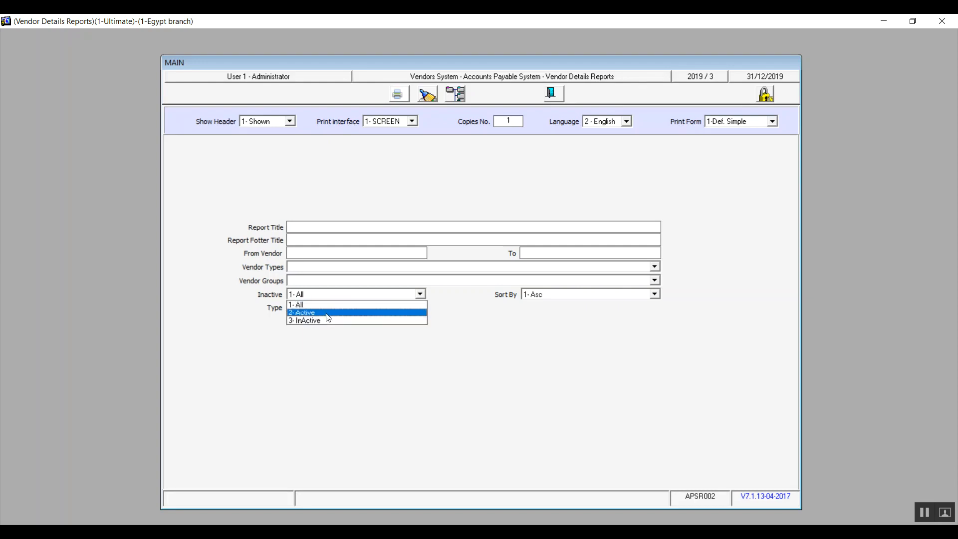
click(328, 305)
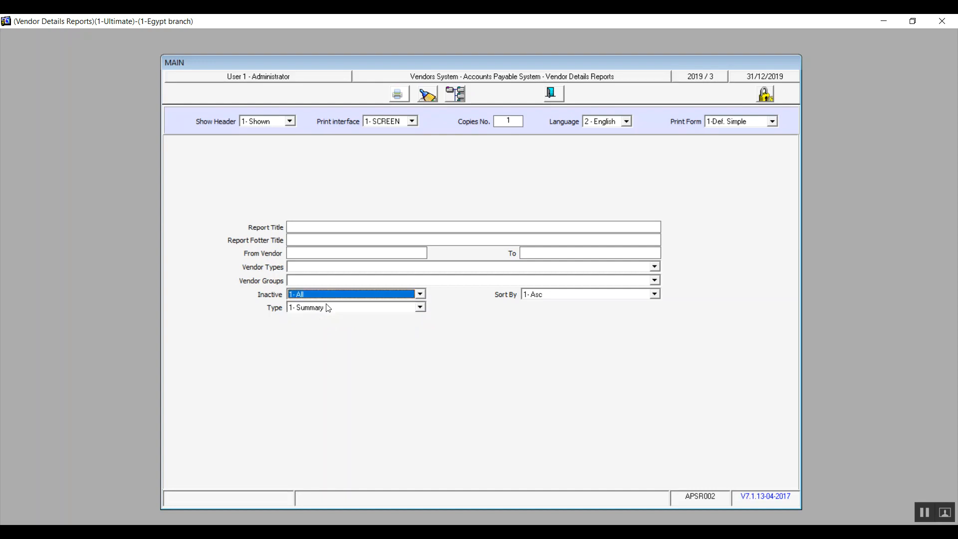
click(420, 307)
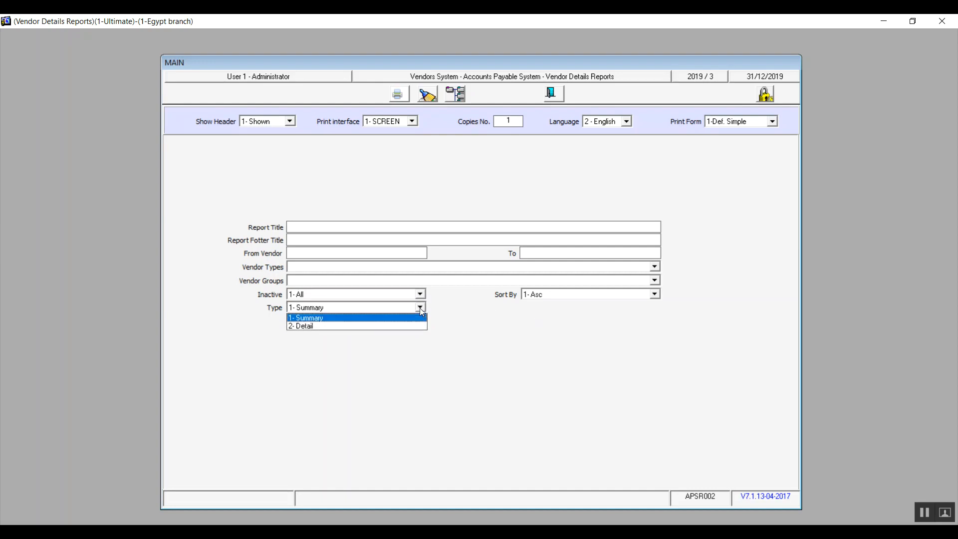
click(373, 317)
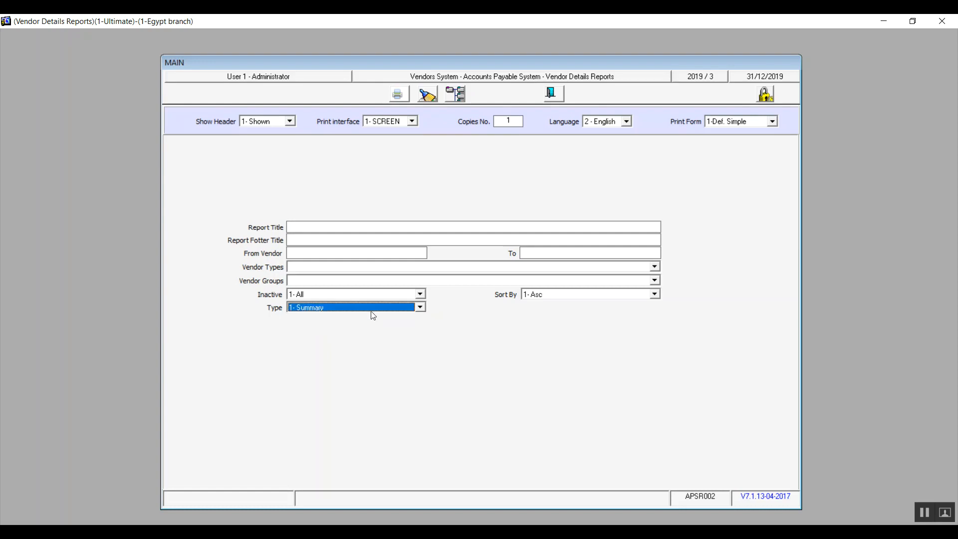
click(399, 93)
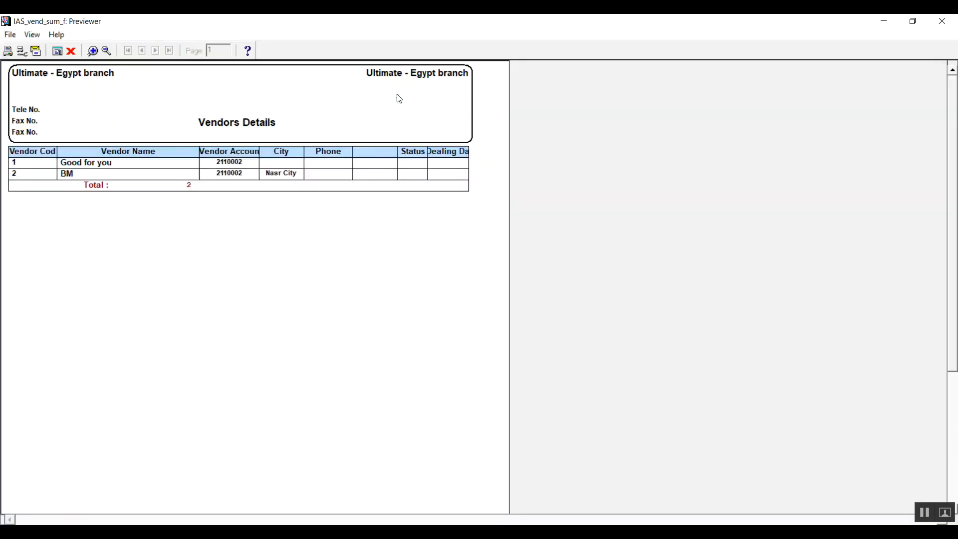
click(941, 21)
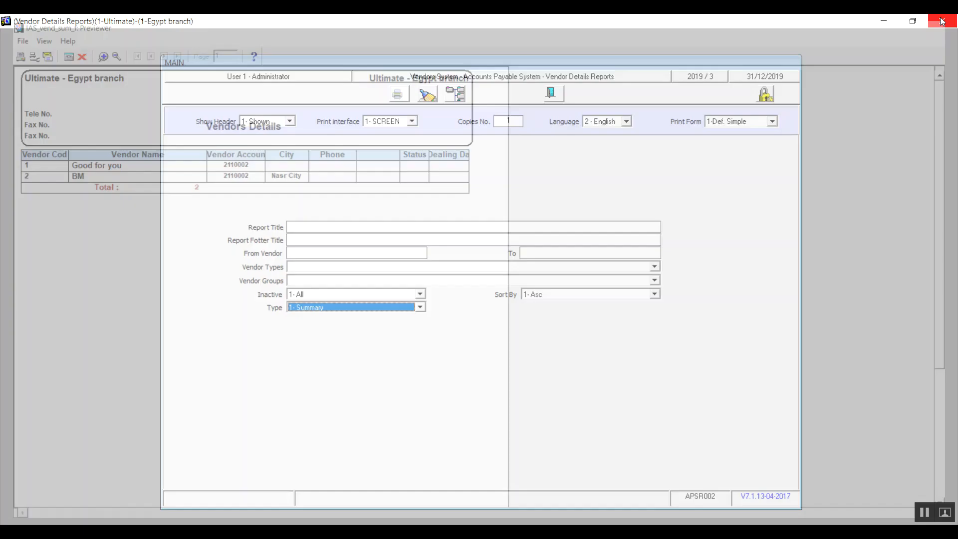
- Choose the 1- Summary type again and preview the summarized vendor details report
click(418, 309)
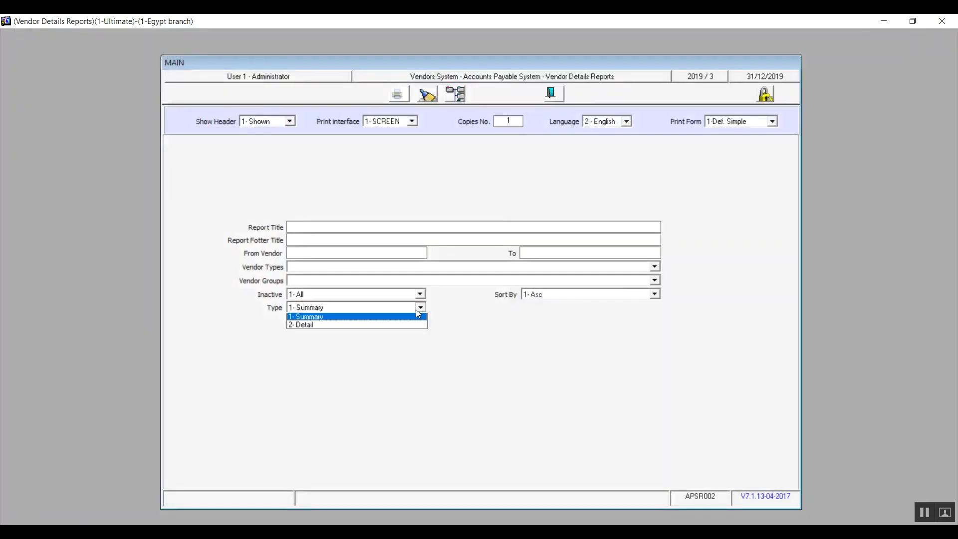
click(366, 317)
click(398, 93)
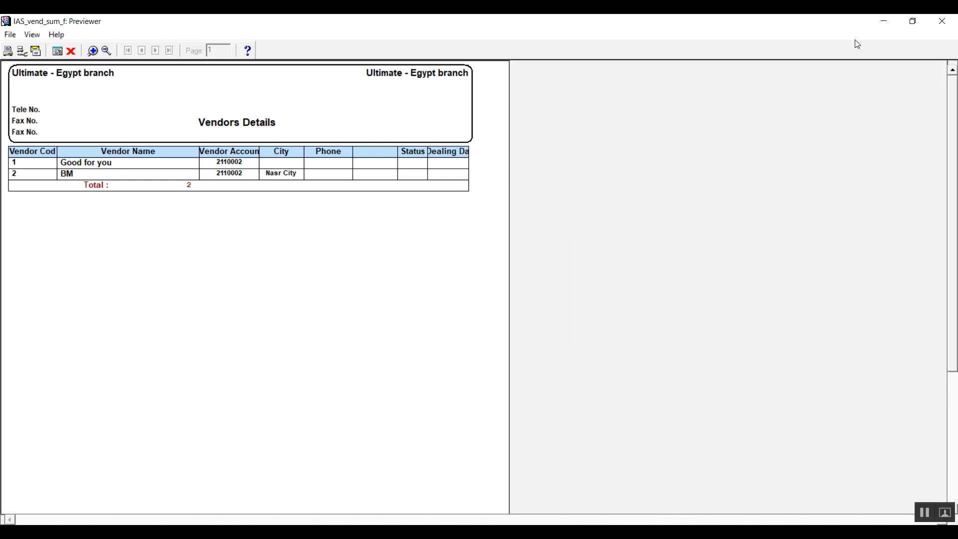
click(941, 21)
- Set the report type to 2- Detail and preview the vendor details report
click(421, 306)
click(343, 336)
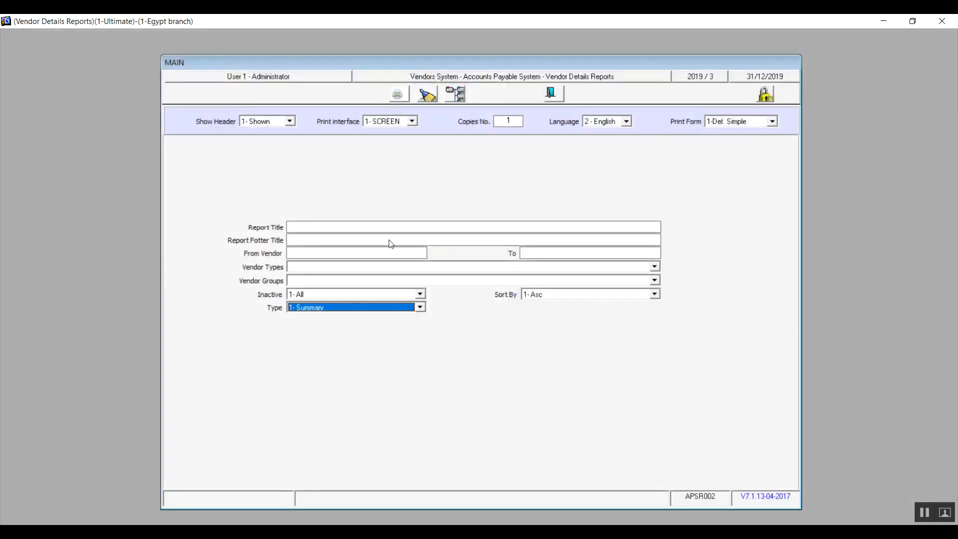
click(421, 306)
click(341, 326)
click(393, 99)
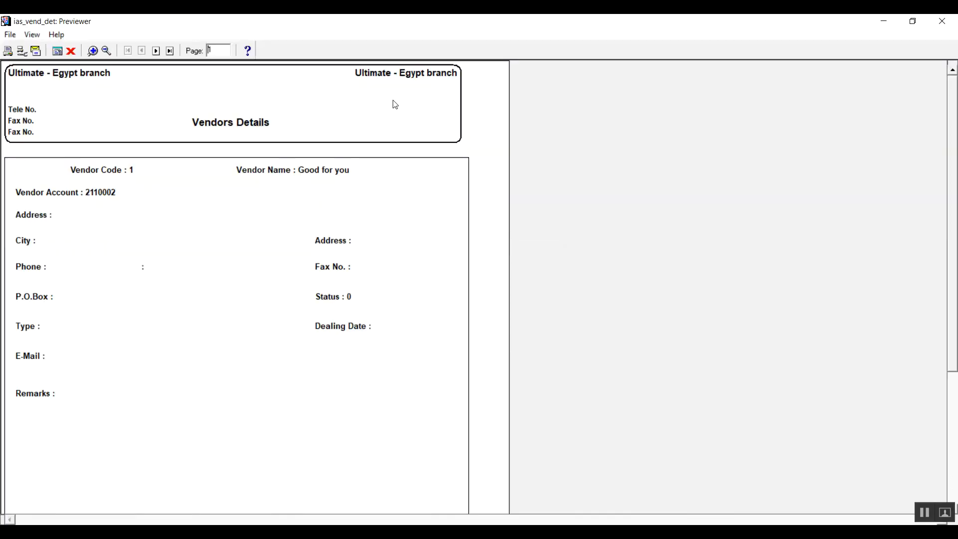
click(942, 21)
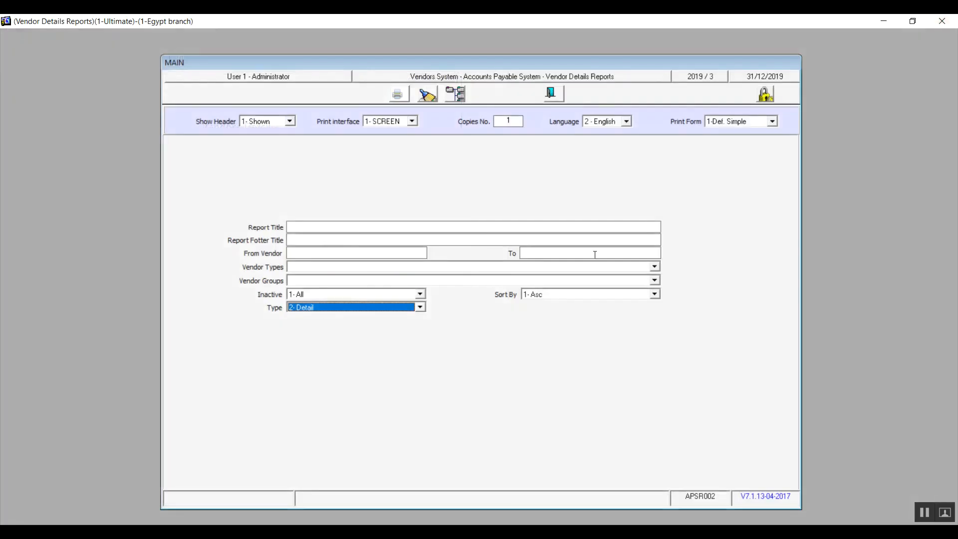
- Check the report's sort order choices, then exit to the main navigation tree and collapse the Vendors System branch
click(610, 296)
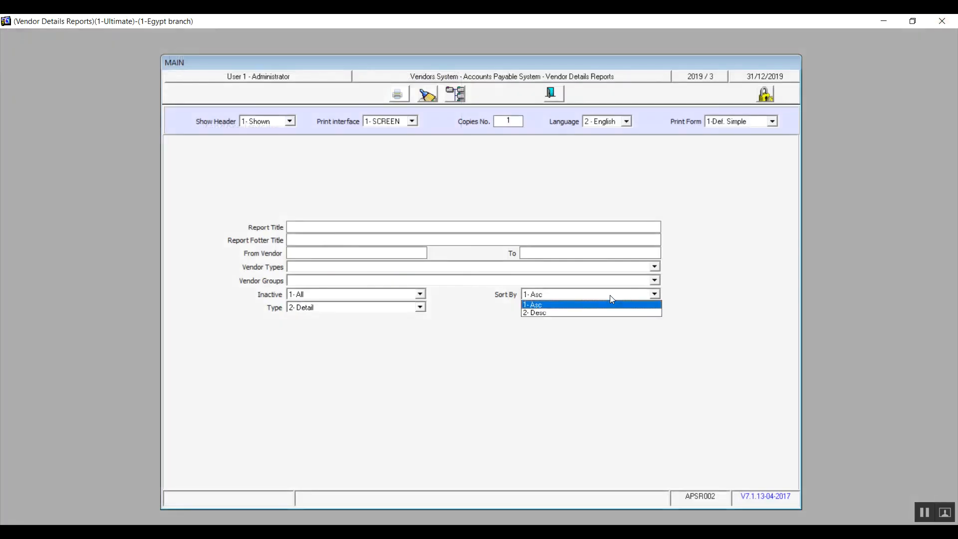
click(520, 378)
click(555, 100)
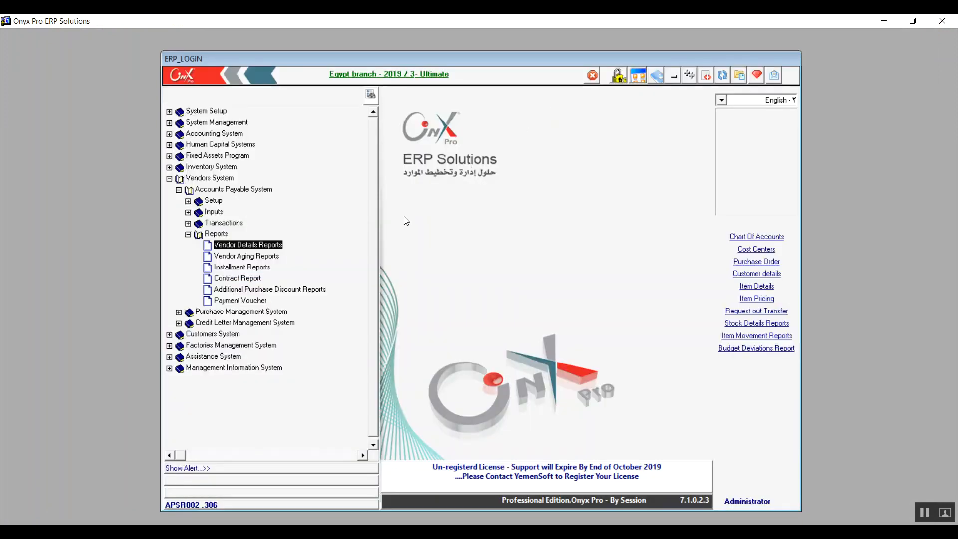
click(169, 178)
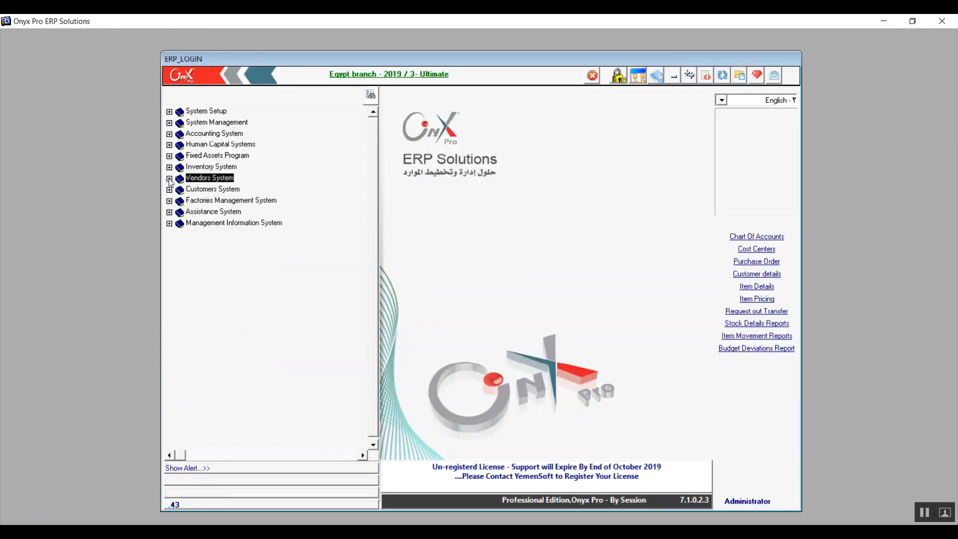